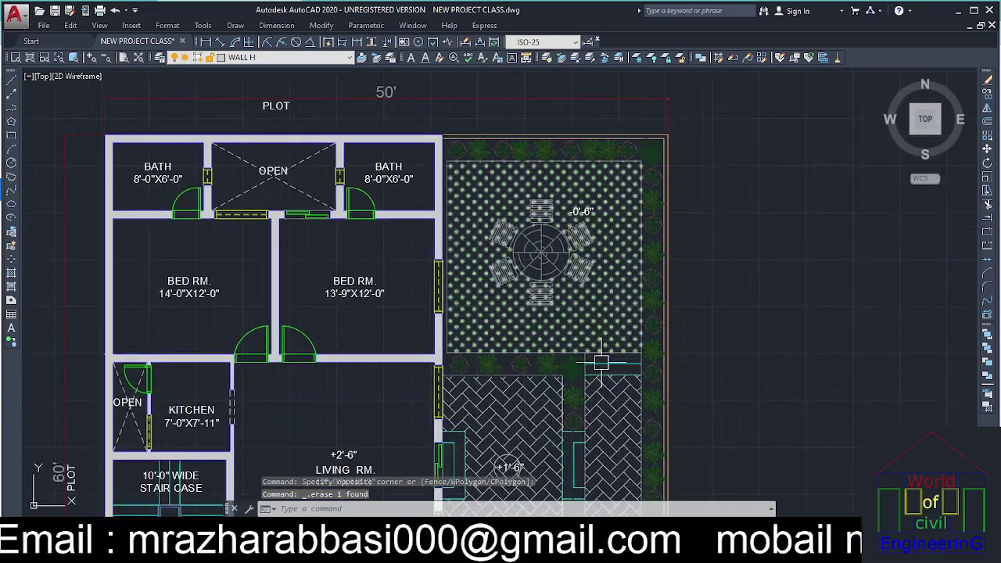
Step: Examine the level marks and paving of the garden, patio, side passage and car porch
scroll(633, 324, "up", 2)
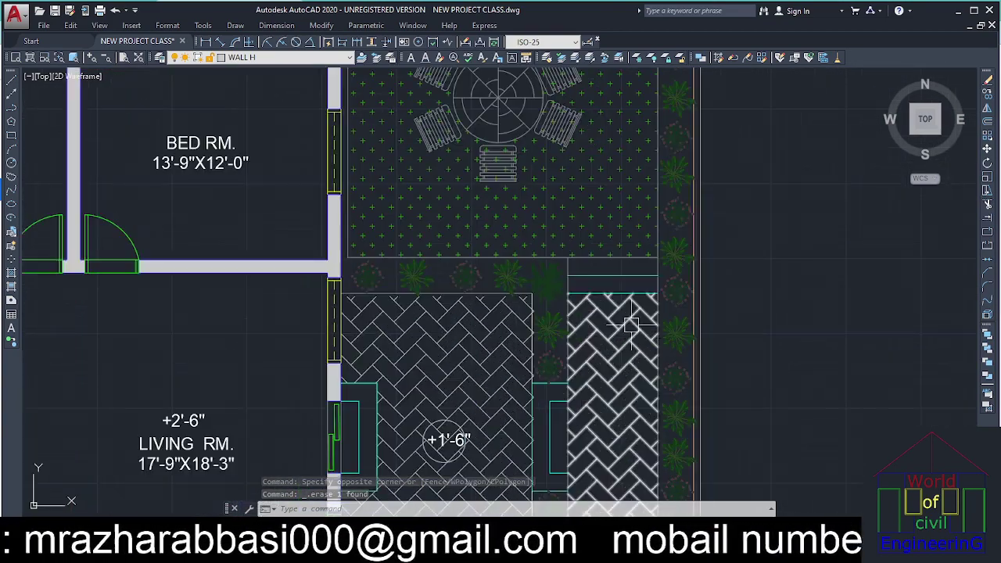
scroll(633, 279, "down", 2)
middle_click_drag(646, 291, 650, 375)
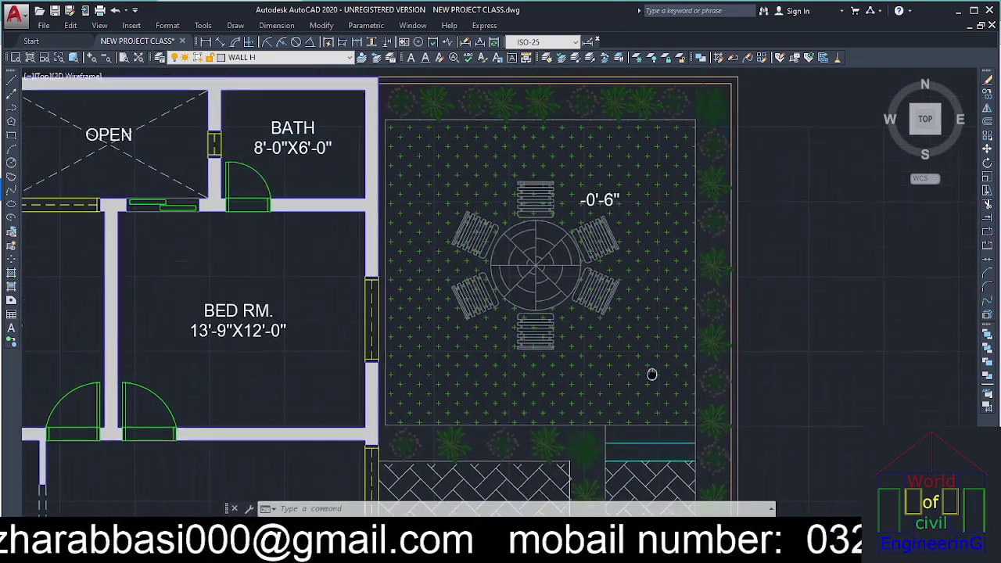
scroll(631, 250, "up", 2)
scroll(618, 227, "up", 4)
scroll(587, 172, "down", 5)
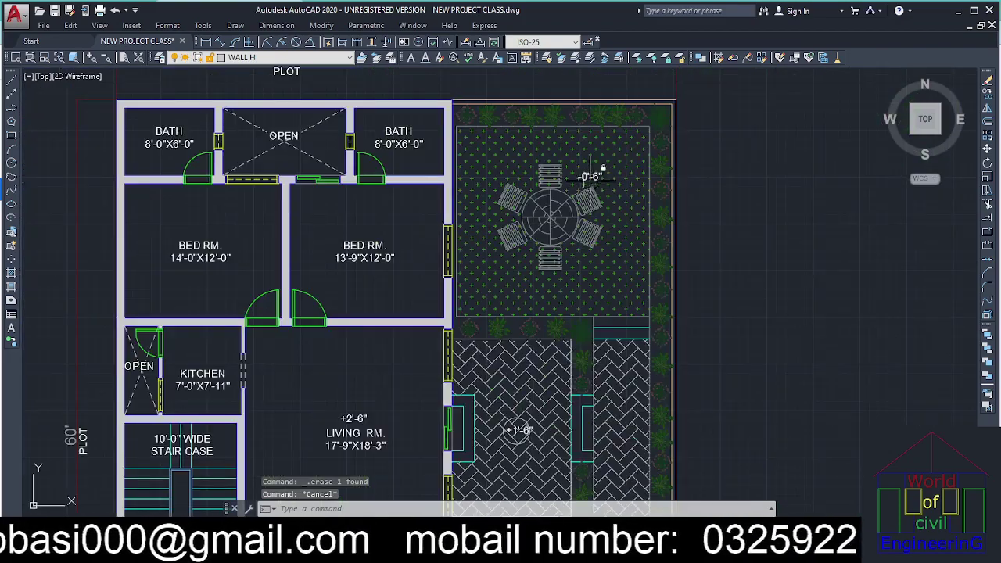
scroll(591, 176, "up", 3)
scroll(592, 180, "down", 3)
scroll(622, 315, "down", 1)
middle_click_drag(622, 316, 626, 267)
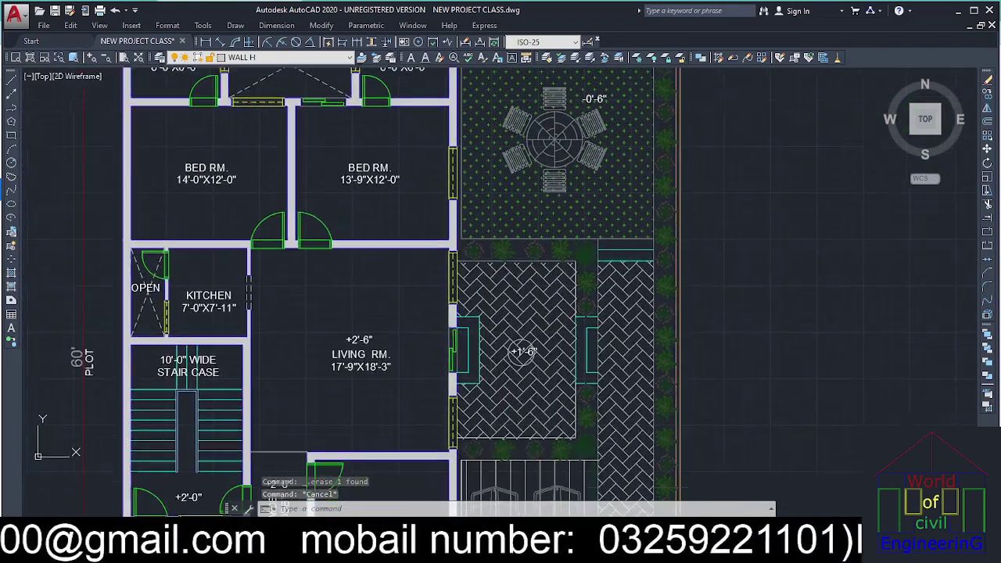
middle_click_drag(618, 349, 621, 238)
middle_click_drag(633, 375, 644, 256)
middle_click_drag(627, 416, 627, 403)
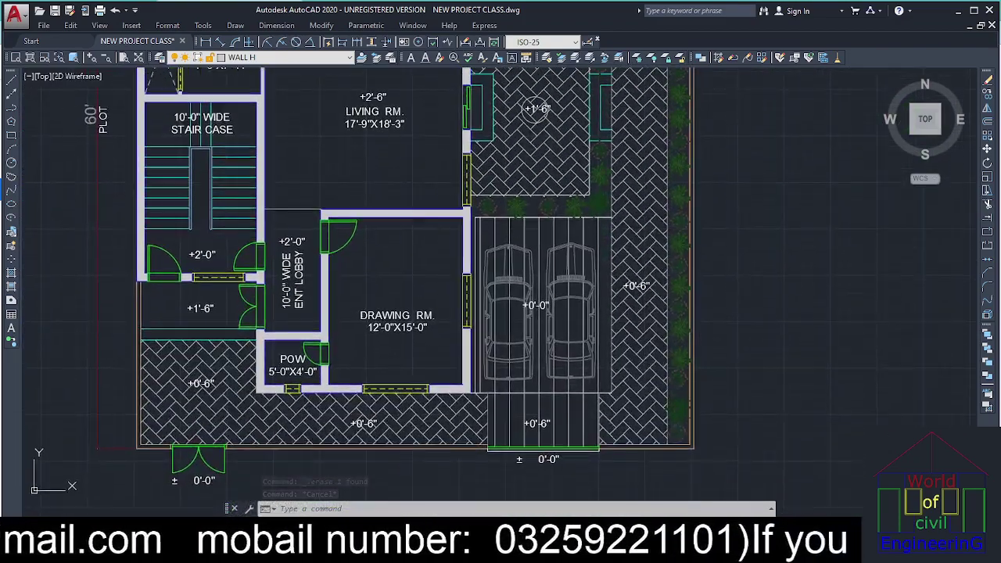
scroll(620, 397, "up", 2)
scroll(290, 201, "down", 5)
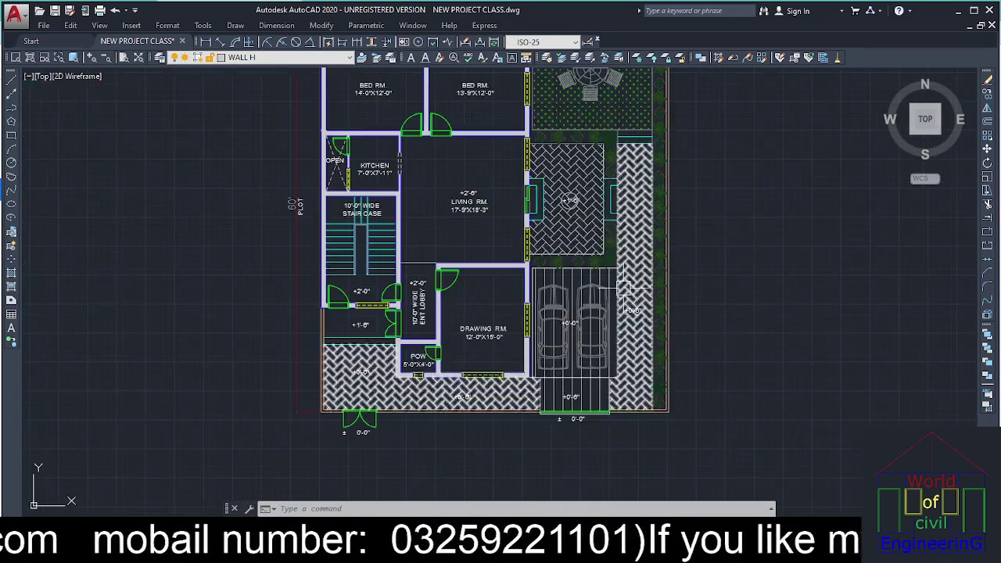
Step: Stretch the upper edge of the side passage's herringbone hatch 12 inches down, away from the steps below the garden
scroll(620, 247, "up", 6)
scroll(620, 249, "up", 2)
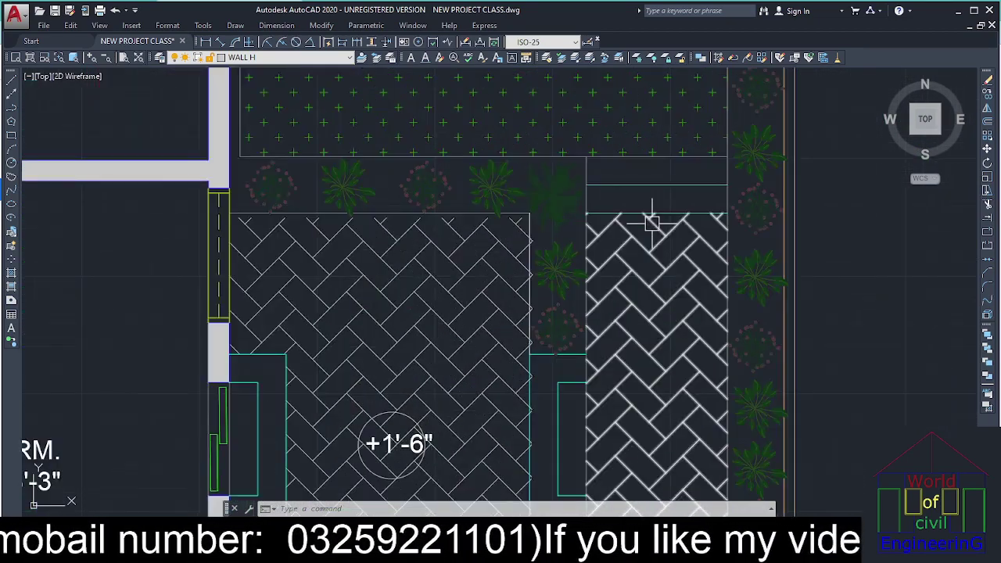
left_click(651, 223)
left_click(657, 213)
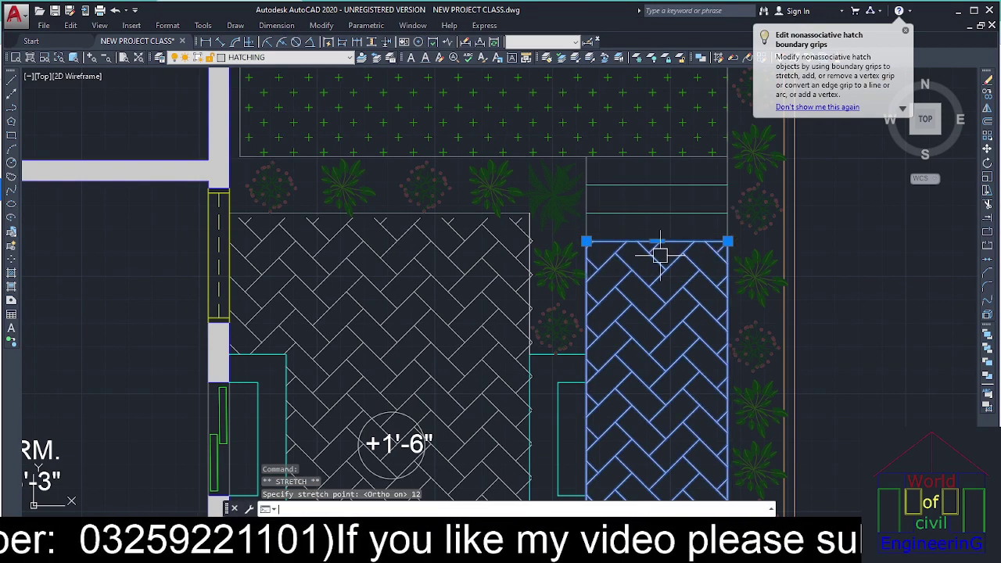
key("Escape")
Step: Offset the lowest step line of the side passage 12 inches down to add another step
type("o")
key("Return")
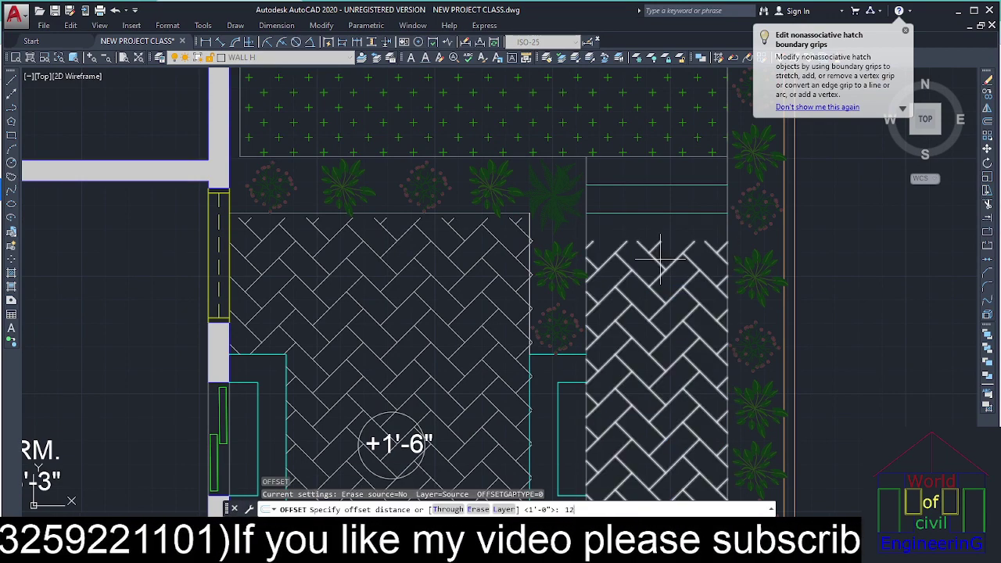
type("12")
key("Return")
left_click(659, 215)
left_click(664, 245)
key("Escape")
scroll(663, 235, "down", 3)
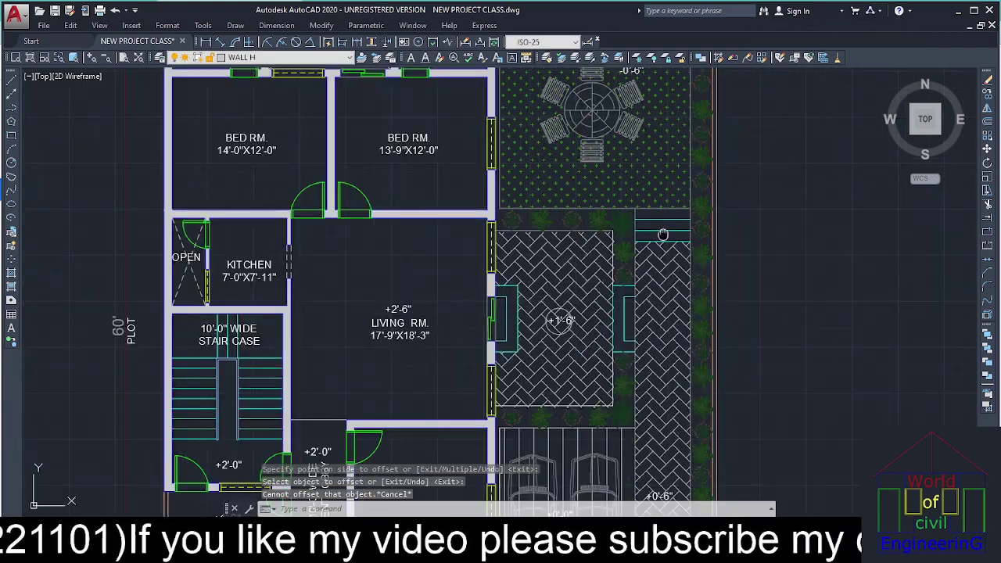
Step: Change the level text beside the garden table to +2'-0"
middle_click_drag(663, 235, 654, 336)
scroll(619, 215, "up", 3)
middle_click_drag(619, 216, 625, 275)
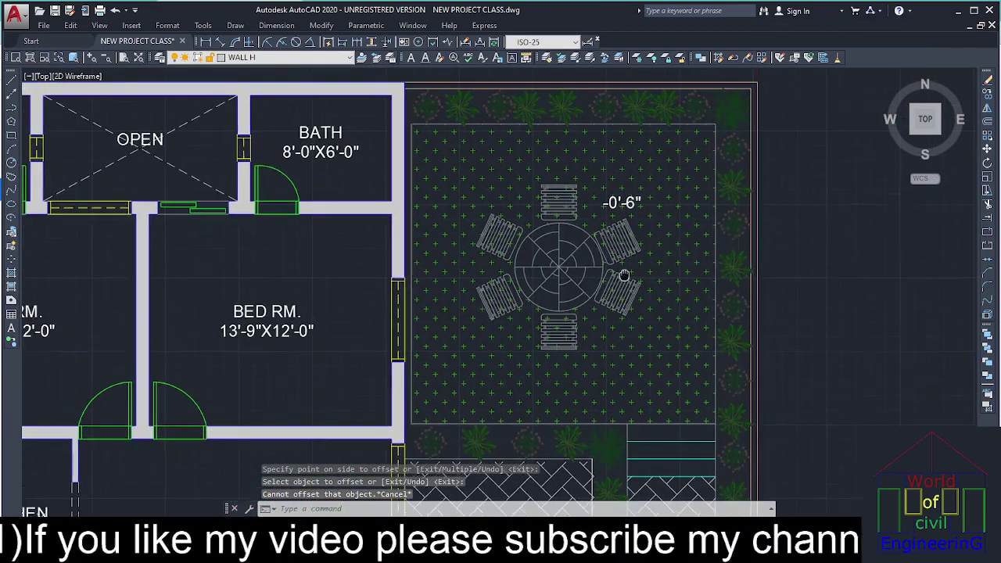
scroll(625, 276, "up", 4)
double_click(606, 219)
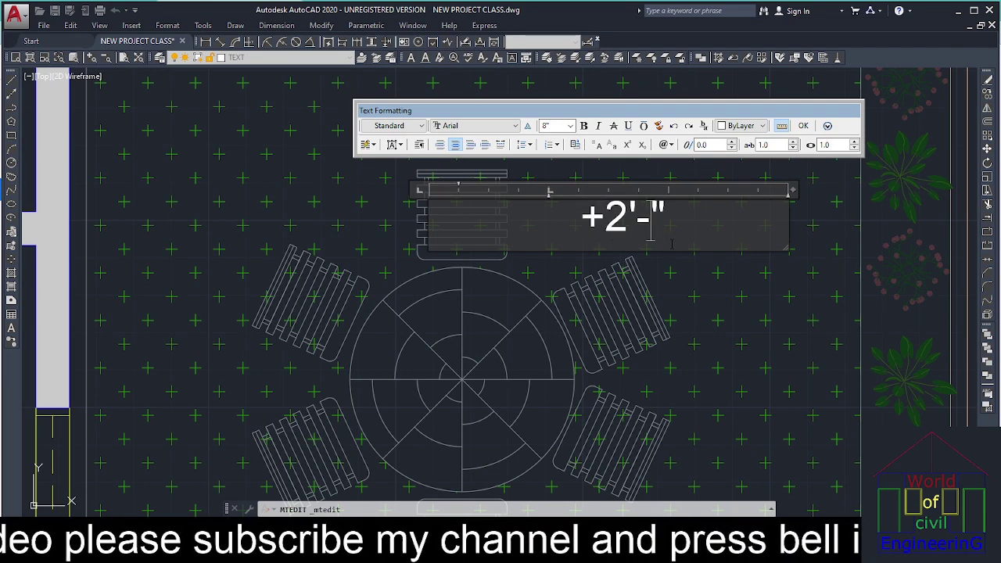
left_click(803, 126)
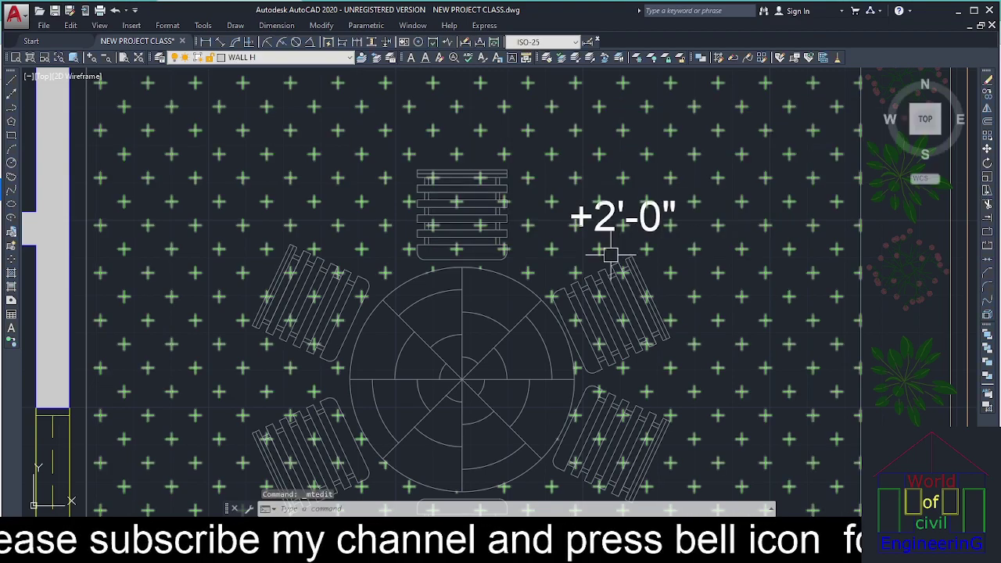
Step: Erase the circle around the +1'-6" level mark on the patio outside the living room
scroll(603, 253, "down", 5)
scroll(603, 289, "up", 4)
scroll(608, 205, "down", 5)
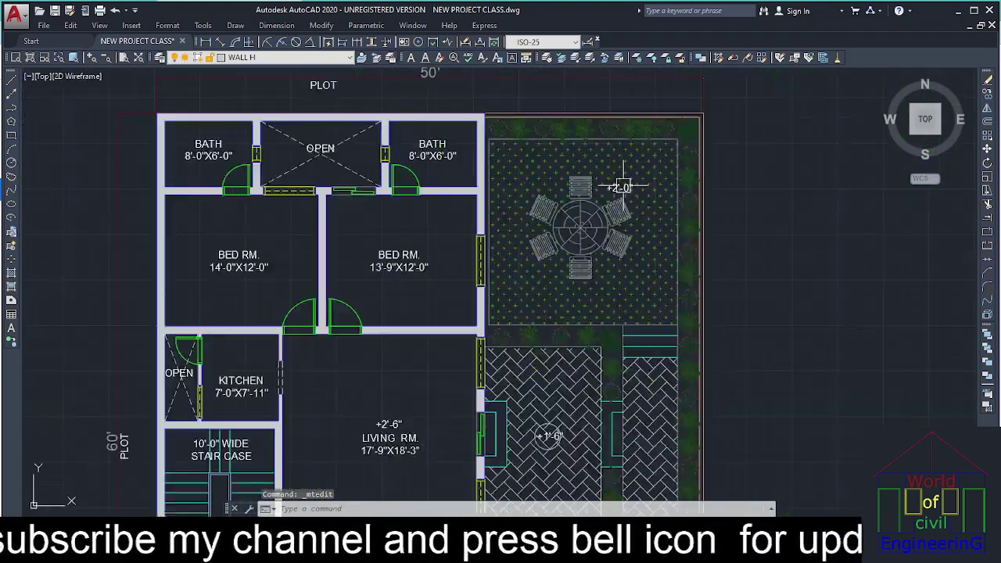
scroll(547, 235, "up", 5)
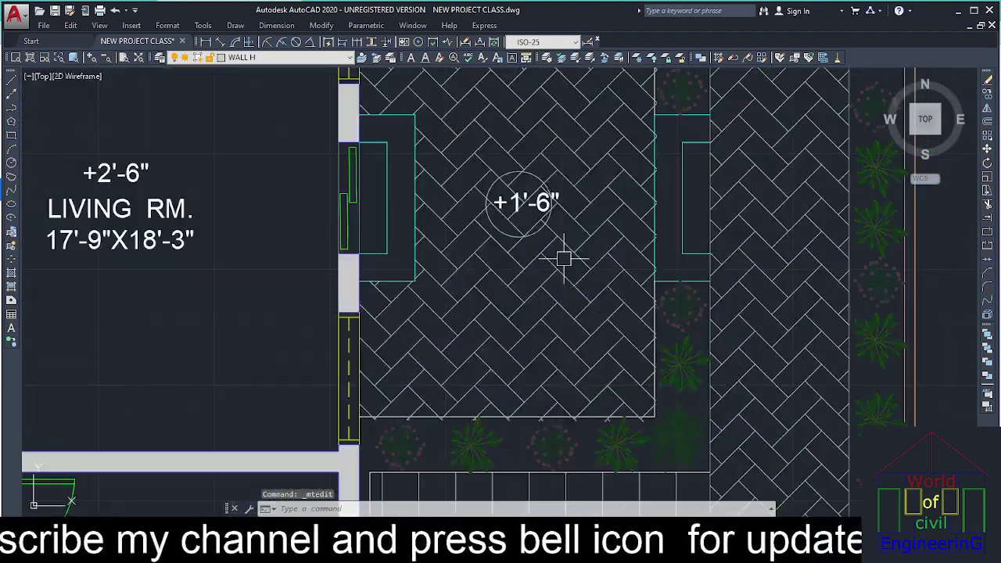
left_click(530, 239)
scroll(575, 270, "down", 4)
key("Delete")
Step: Review the level marks of the car porch, driveway, front paving, entrance landing and stair area
middle_click_drag(646, 272, 651, 252)
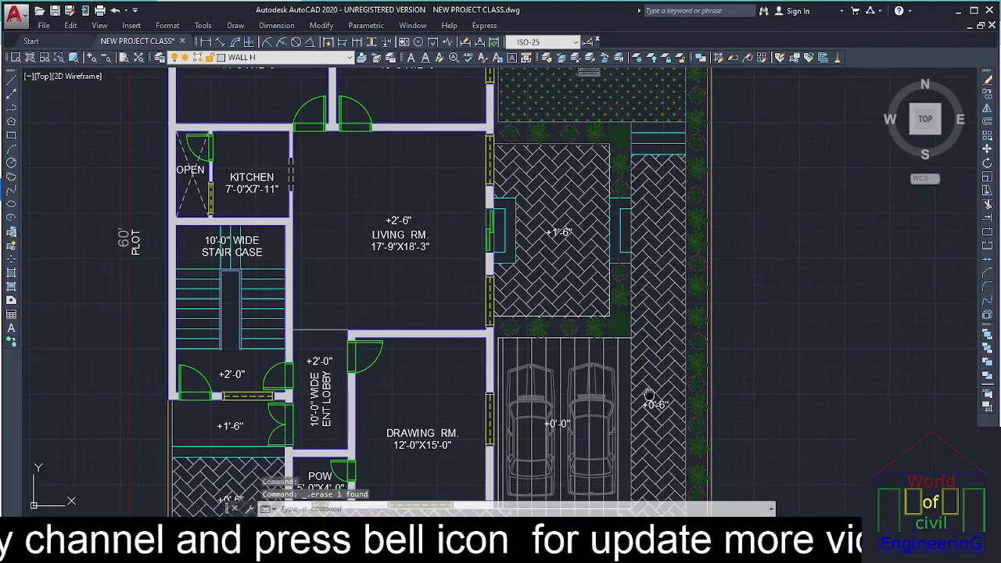
scroll(516, 340, "up", 3)
middle_click_drag(516, 340, 615, 235)
scroll(577, 267, "down", 2)
middle_click_drag(578, 390, 639, 380)
scroll(612, 402, "up", 1)
scroll(509, 384, "up", 1)
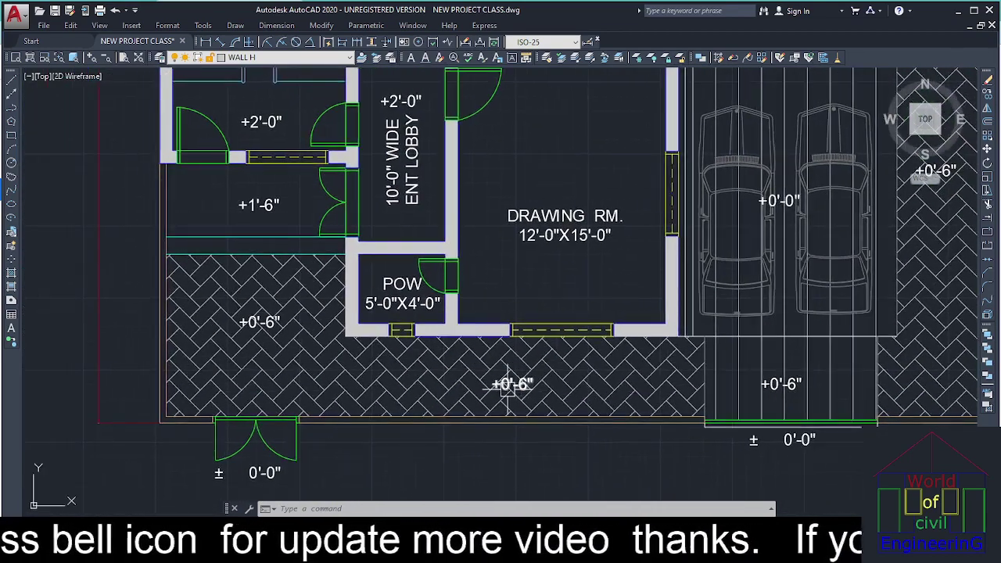
middle_click_drag(509, 385, 619, 372)
scroll(705, 400, "down", 1)
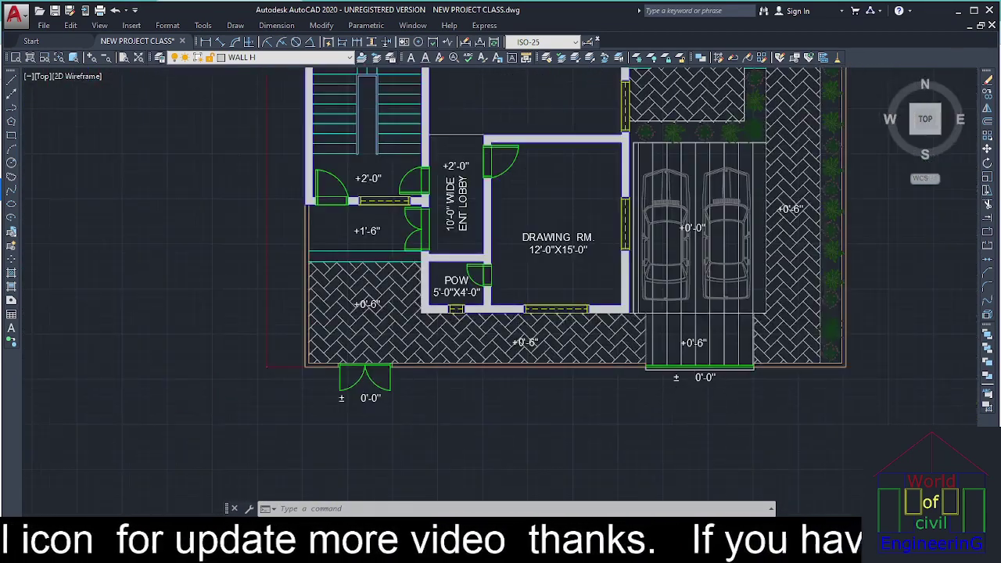
scroll(698, 395, "up", 3)
middle_click_drag(700, 391, 694, 444)
scroll(634, 204, "down", 4)
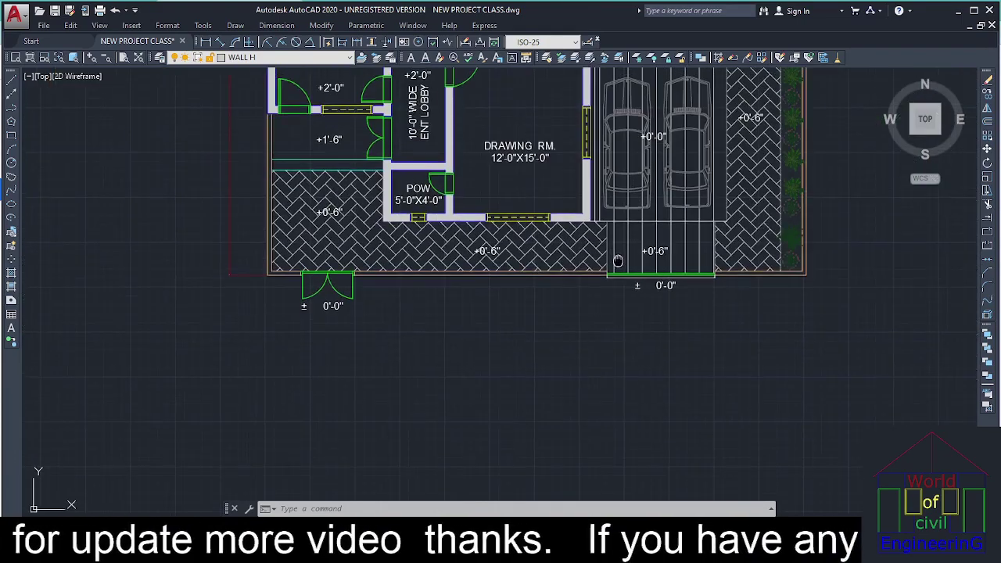
scroll(360, 266, "up", 3)
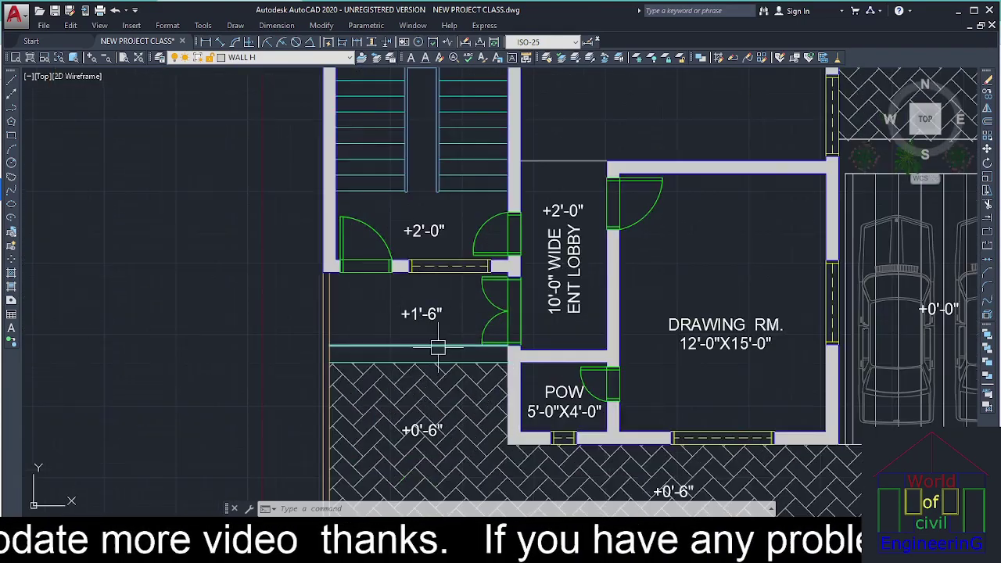
scroll(429, 321, "up", 3)
scroll(425, 208, "down", 3)
scroll(425, 217, "up", 2)
scroll(441, 219, "down", 1)
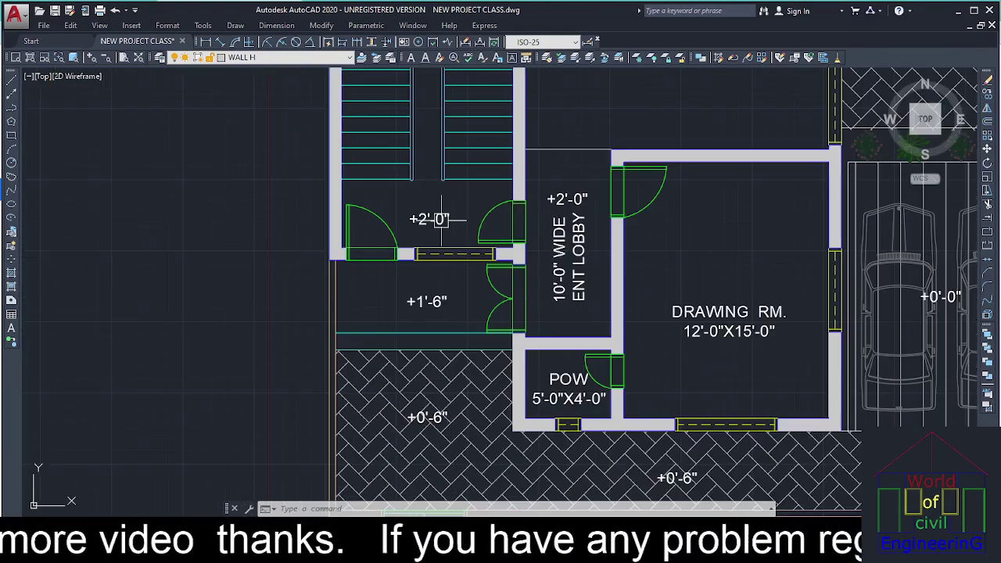
Step: Copy the whole floor plan horizontally to the empty space on the right of the original
scroll(440, 219, "down", 5)
key("Escape")
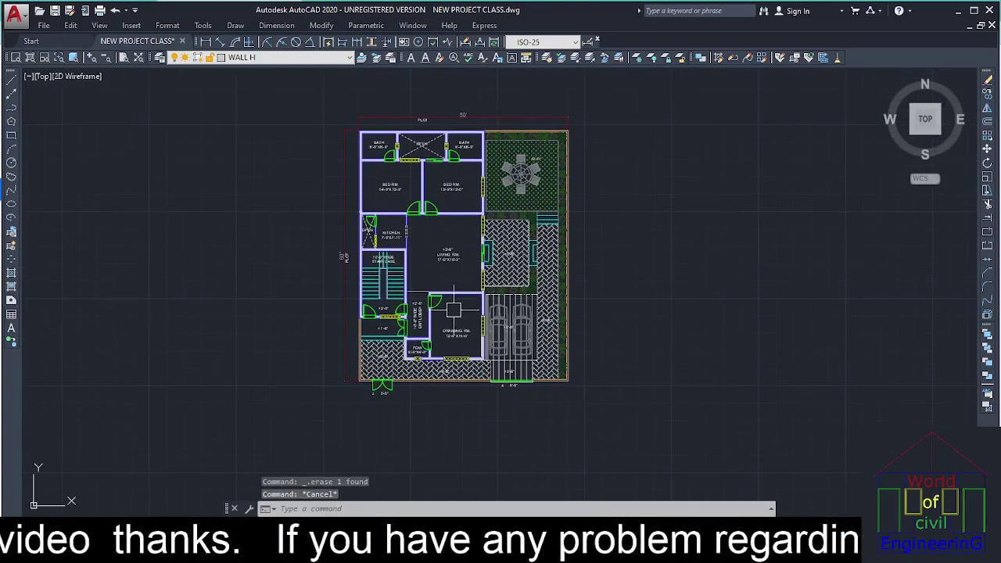
type("ct o")
key("Return")
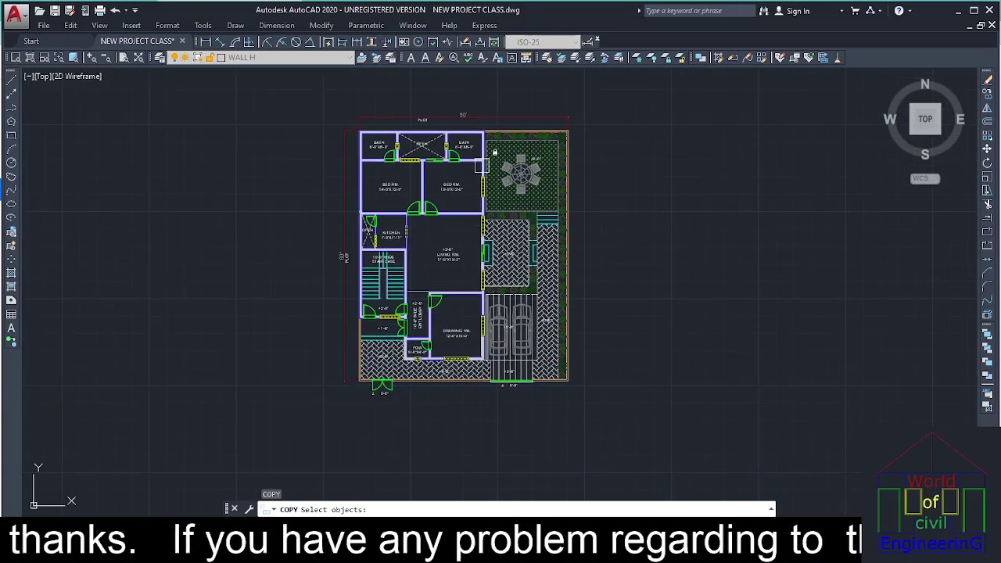
left_click(602, 89)
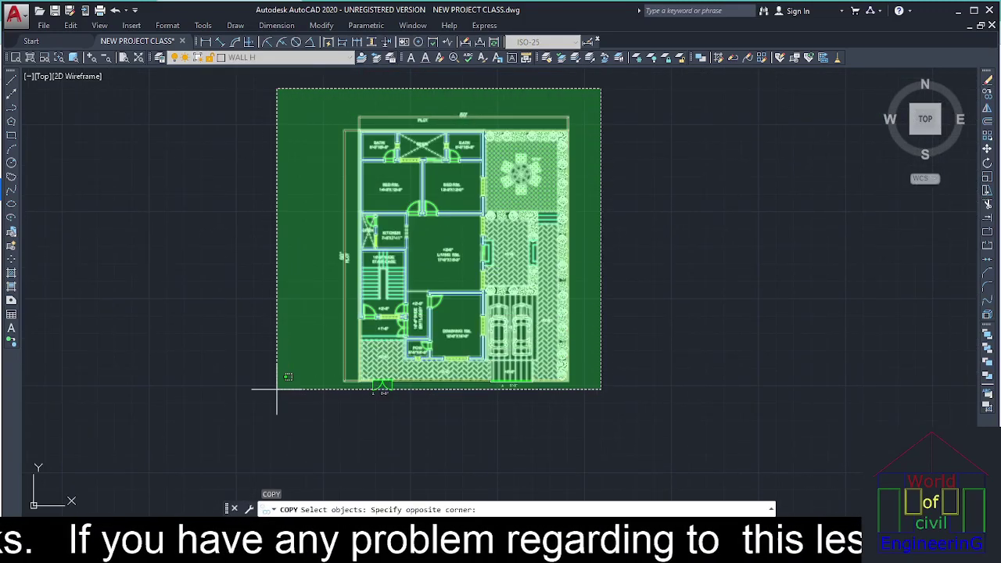
left_click(252, 414)
key("Return")
left_click(322, 405)
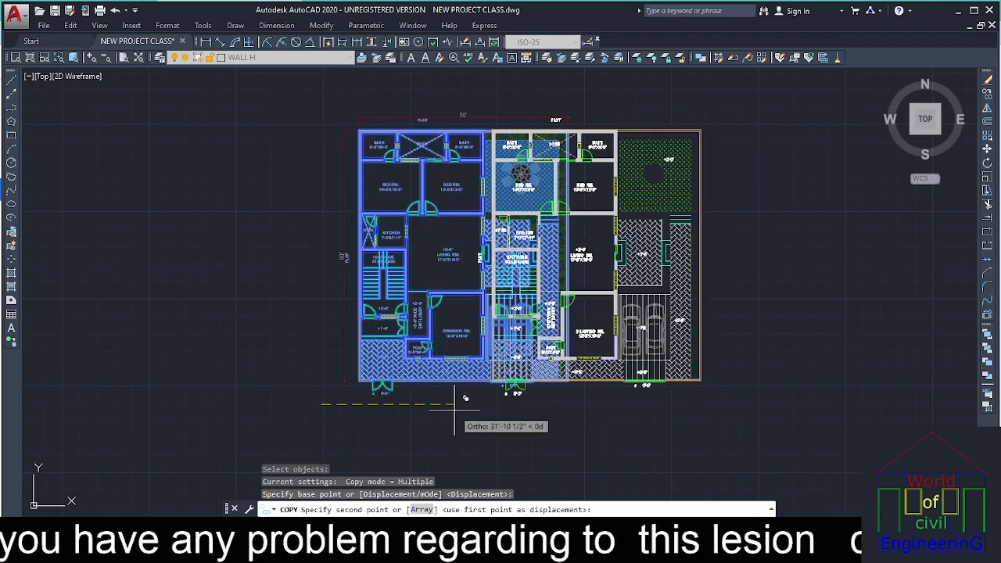
left_click(565, 410)
key("Escape")
Step: Erase the garden planting, furniture, patio, paving hatches and side steps from the copied plan
middle_click_drag(606, 290, 469, 328)
key("Escape")
middle_click_drag(586, 373, 556, 319)
key("Escape")
left_click(596, 169)
key("Delete")
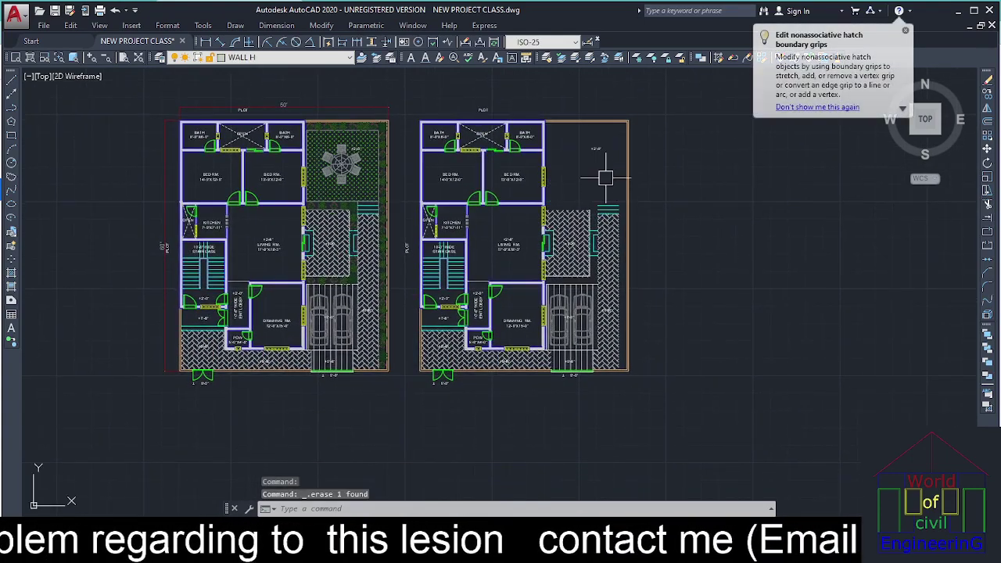
left_click(601, 188)
left_click(573, 352)
key("Delete")
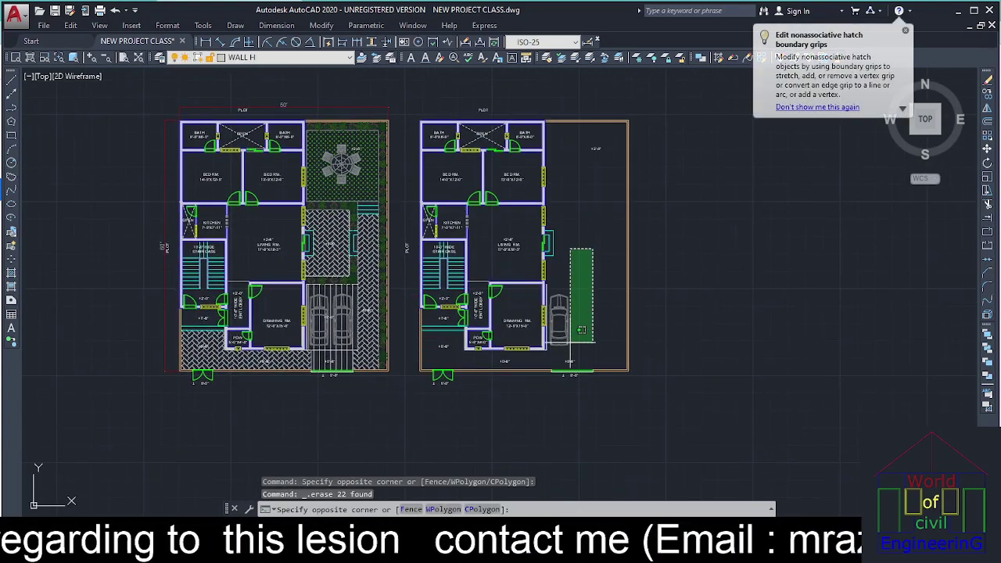
Step: Erase the remaining cars and the driveway and front paving +0'-6" level marks from the copied plan
left_click(582, 330)
key("Delete")
scroll(581, 335, "up", 4)
left_click(536, 373)
key("Delete")
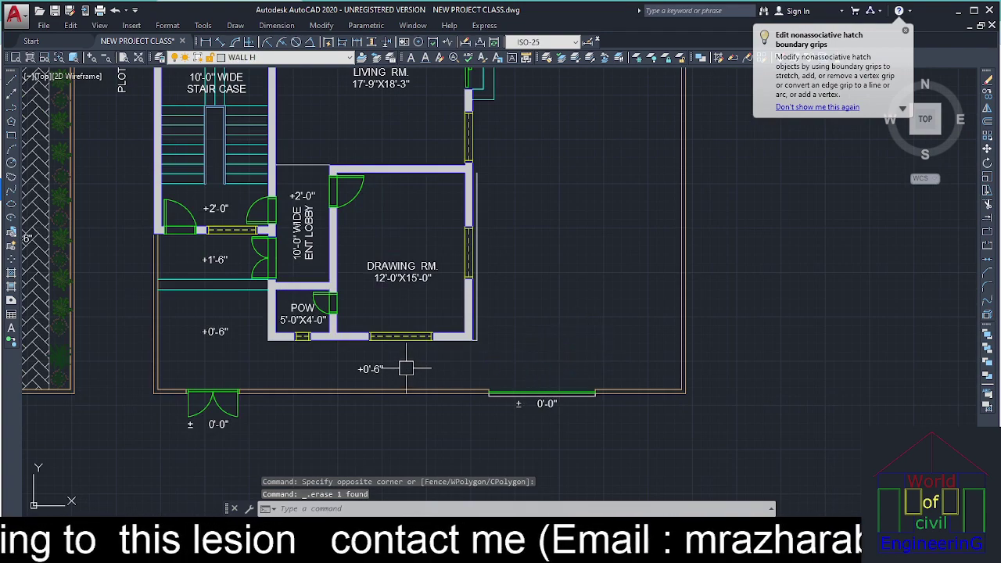
left_click(372, 369)
key("Delete")
left_click(214, 332)
key("Delete")
Step: Erase the +2'-0" level mark from the copied plan's empty garden area
scroll(395, 328, "down", 2)
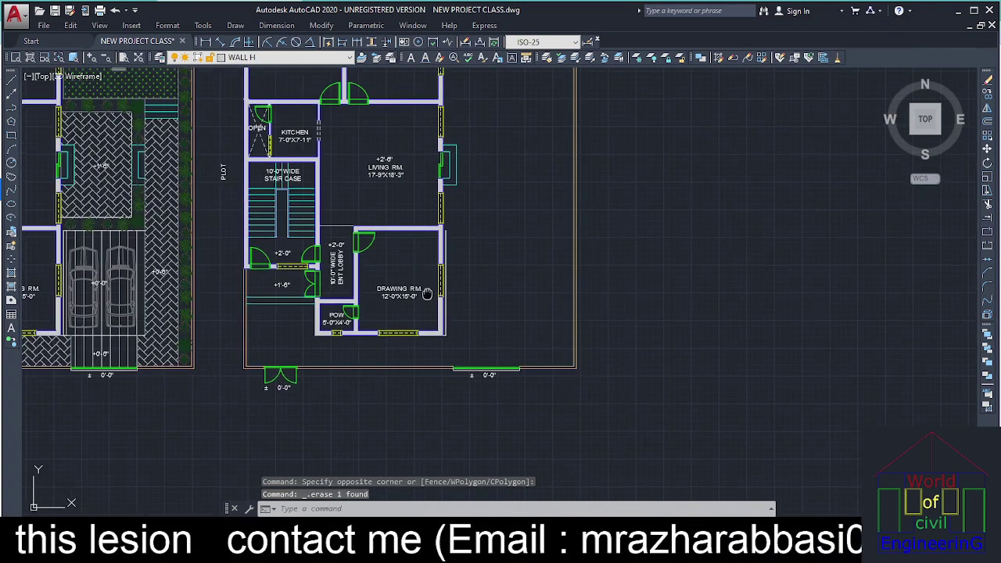
middle_click_drag(427, 294, 432, 398)
scroll(505, 389, "down", 2)
scroll(524, 224, "up", 6)
left_click(522, 180)
left_click(467, 222)
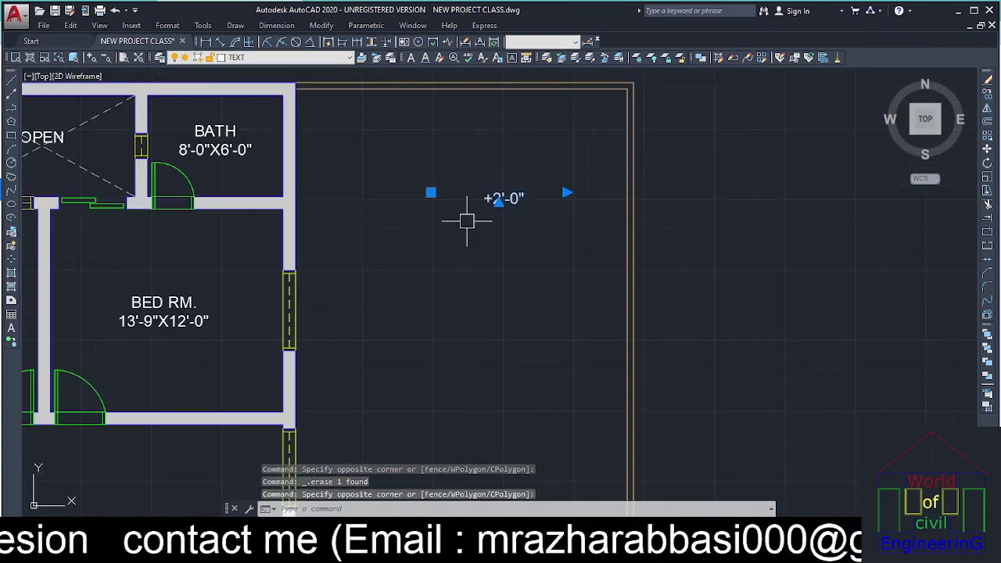
key("Delete")
Step: Compare the rooms and outdoor areas of the original plan with the stripped copy
scroll(537, 264, "down", 4)
scroll(619, 302, "up", 6)
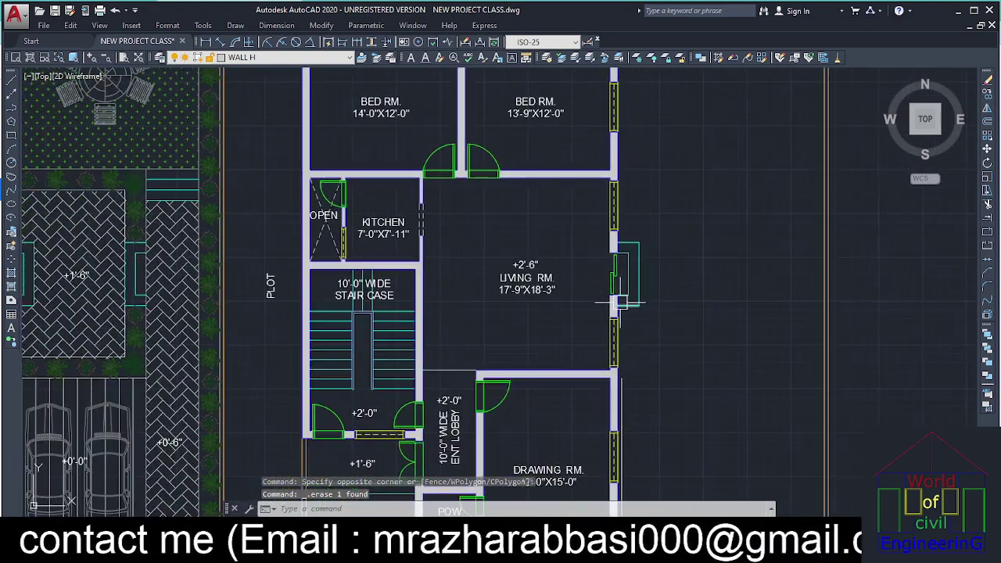
scroll(620, 303, "down", 4)
scroll(629, 297, "up", 2)
scroll(530, 252, "down", 2)
scroll(454, 266, "up", 6)
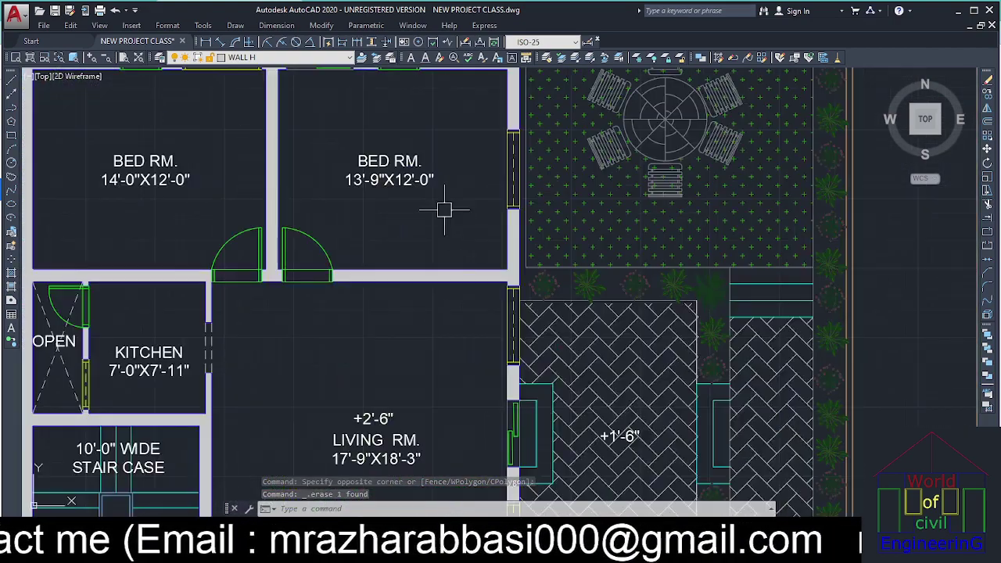
middle_click_drag(416, 209, 385, 272)
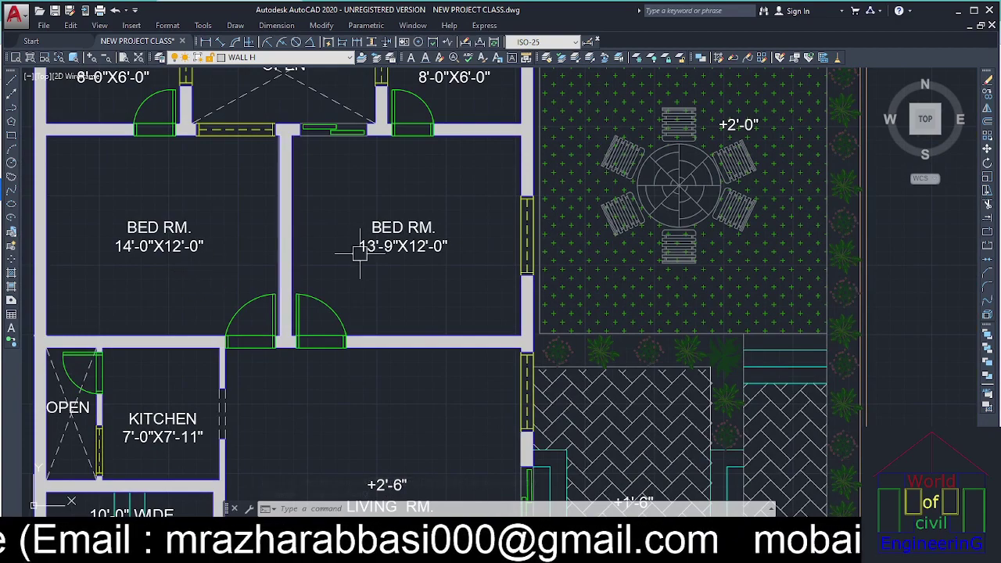
scroll(405, 261, "down", 2)
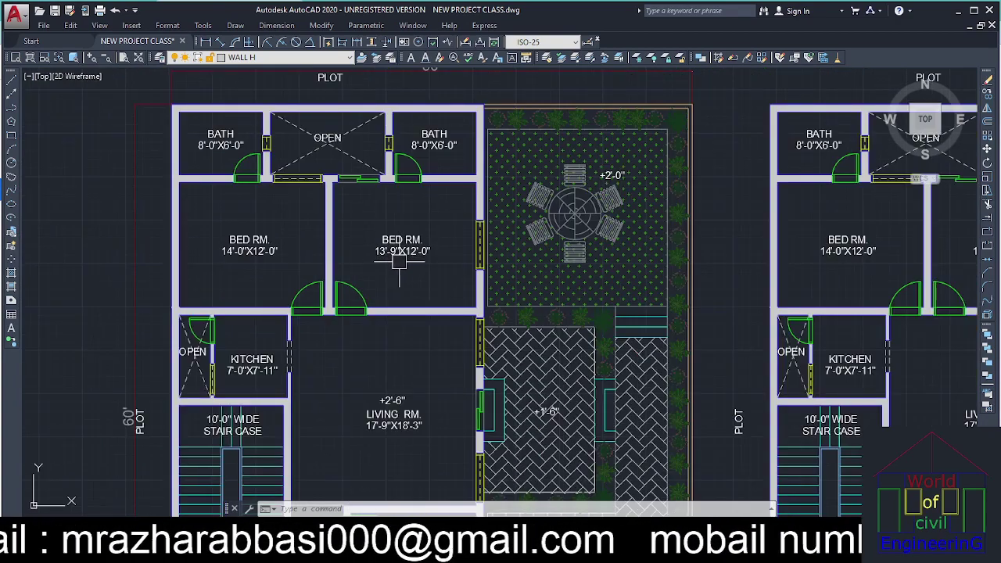
scroll(399, 262, "down", 2)
middle_click_drag(487, 344, 438, 246)
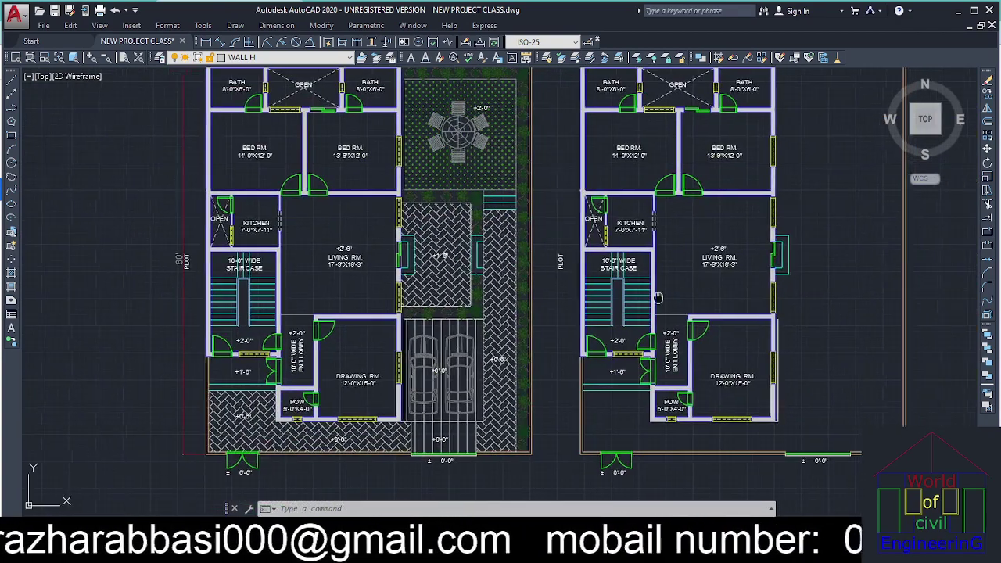
Step: Erase the leftover thin line running outside the drawing room's side wall in the copied plan
middle_click_drag(659, 297, 466, 299)
scroll(596, 377, "up", 4)
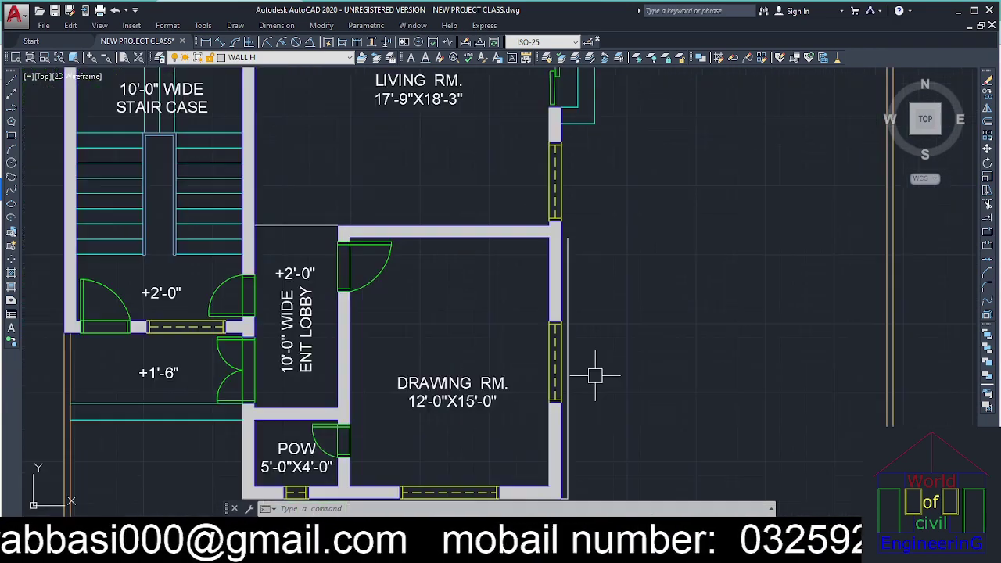
scroll(574, 310, "down", 5)
key("Delete")
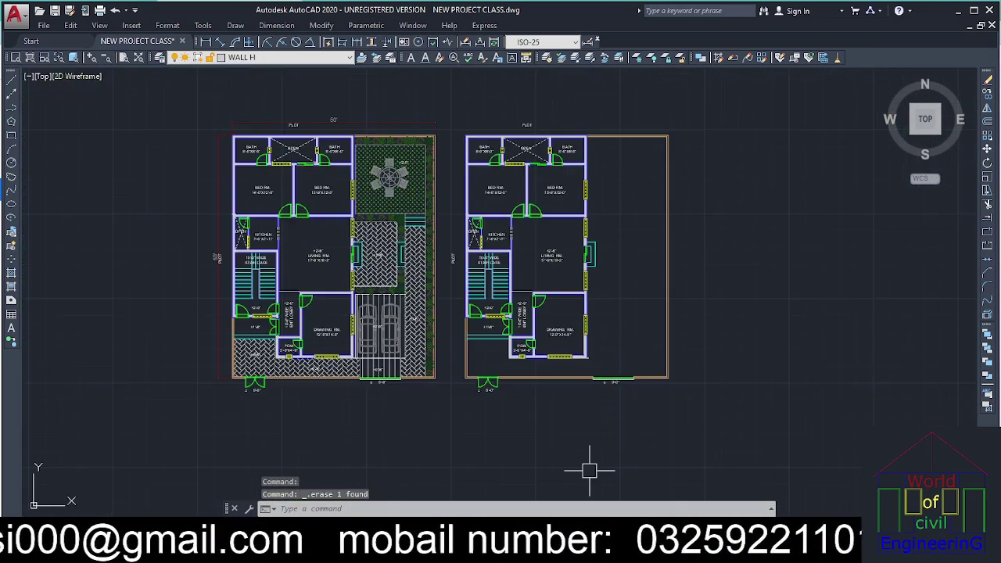
scroll(586, 336, "up", 6)
key("Escape")
scroll(580, 265, "down", 6)
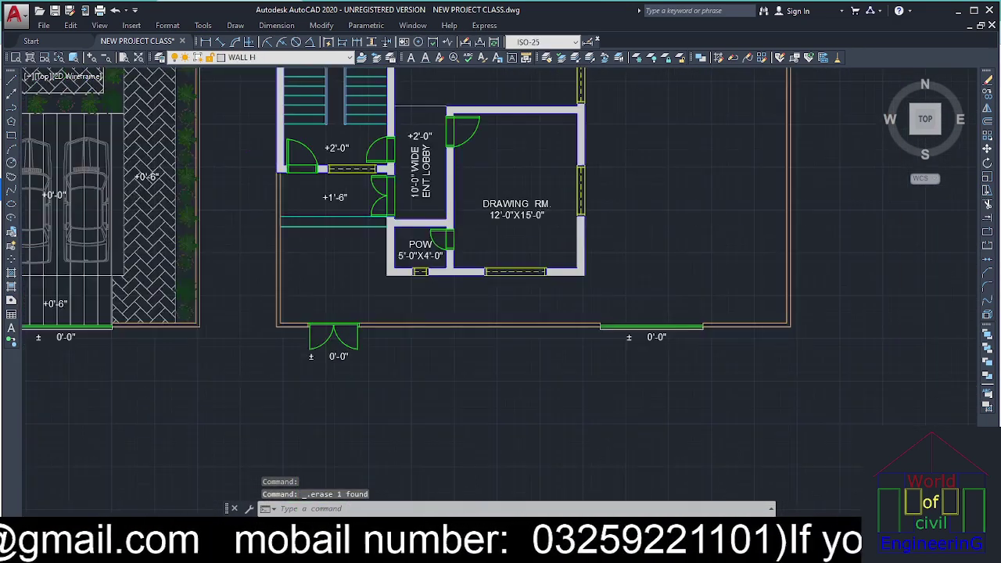
Step: Erase the +1'-6" level mark and the two step lines of the front porch in the copied plan
scroll(560, 319, "up", 5)
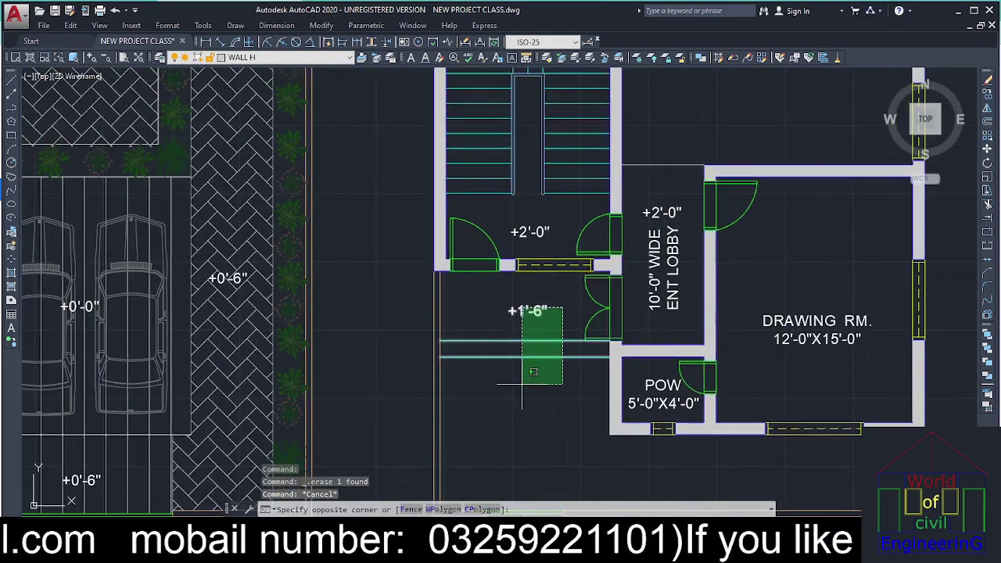
key("Delete")
scroll(526, 356, "down", 4)
scroll(572, 378, "up", 2)
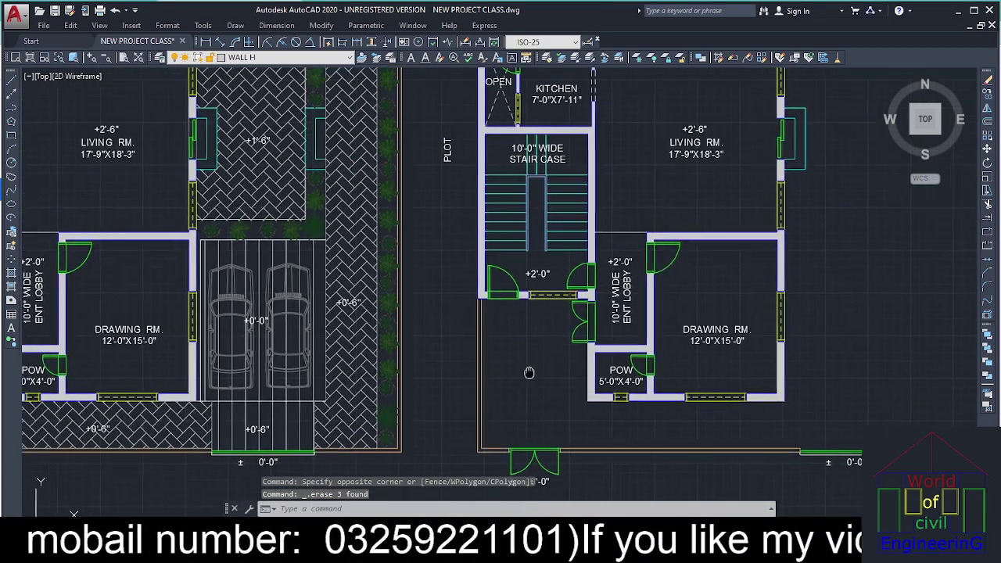
Step: Compare the porch, staircase, lobby and powder room areas of the original plan with the stripped copy
middle_click_drag(553, 361, 598, 352)
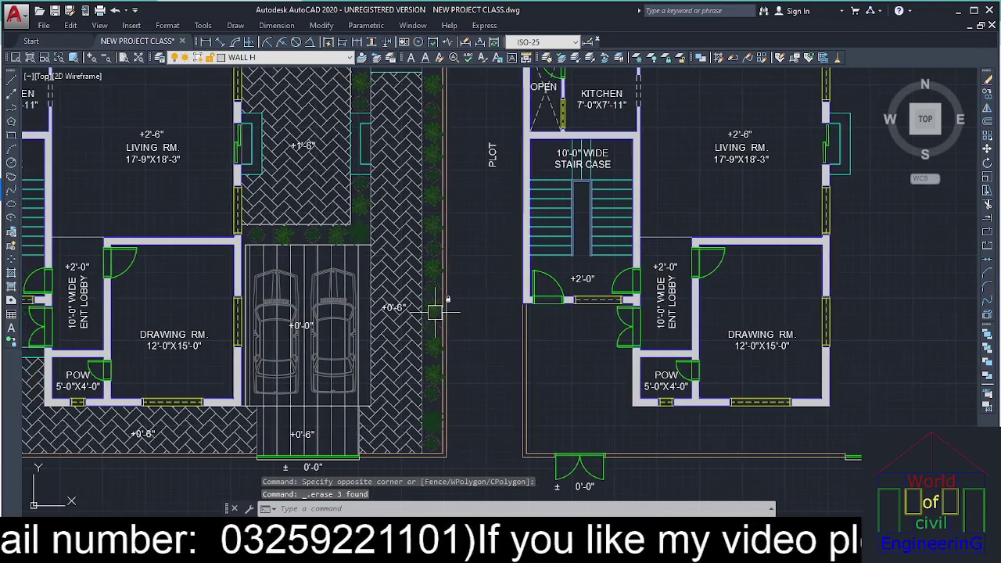
middle_click_drag(141, 335, 519, 373)
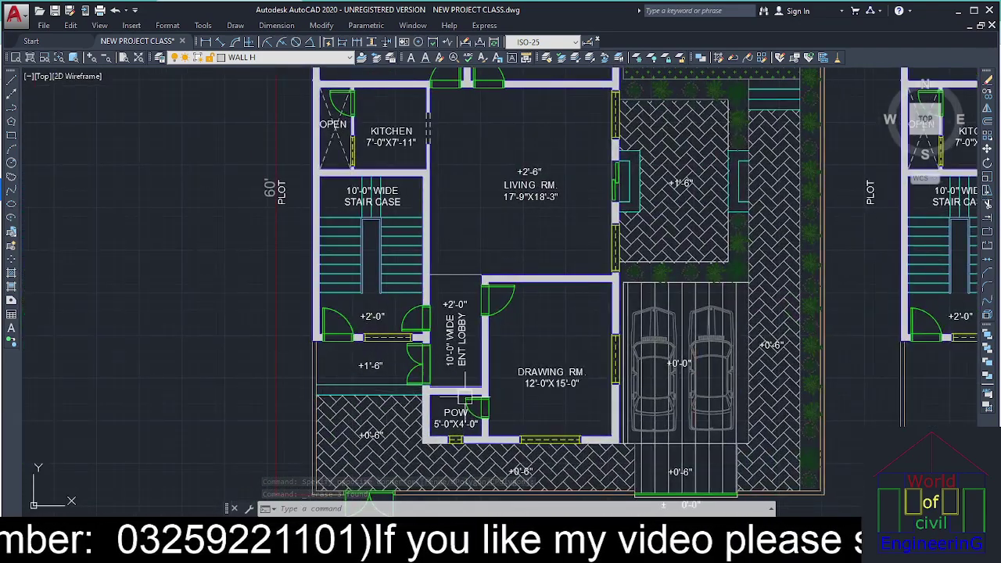
scroll(423, 443, "up", 2)
middle_click_drag(423, 443, 527, 397)
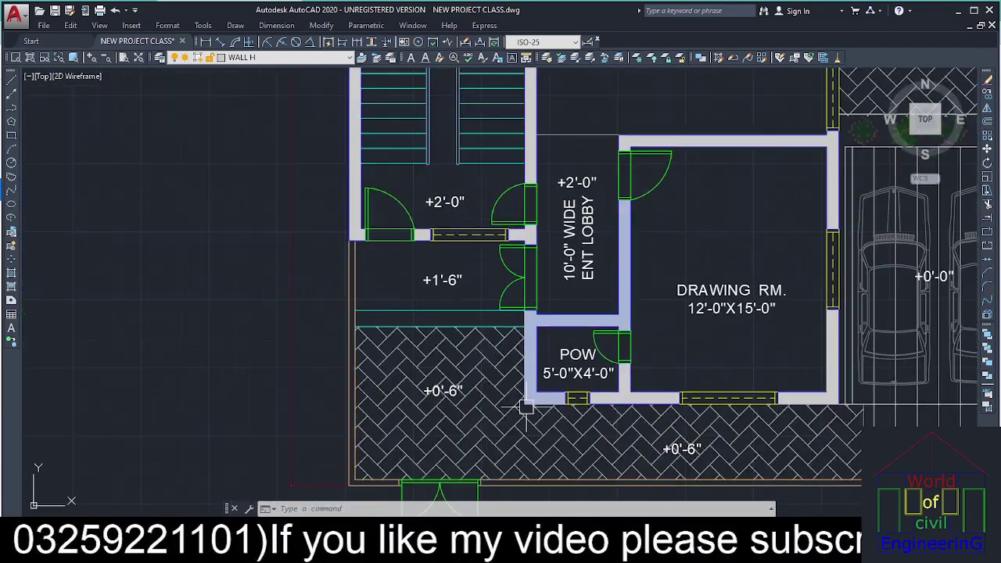
scroll(487, 404, "down", 4)
middle_click_drag(603, 396, 367, 369)
mouse_move(597, 347)
middle_mouse_down()
mouse_move(539, 347)
mouse_move(527, 333)
middle_mouse_up()
scroll(597, 368, "up", 2)
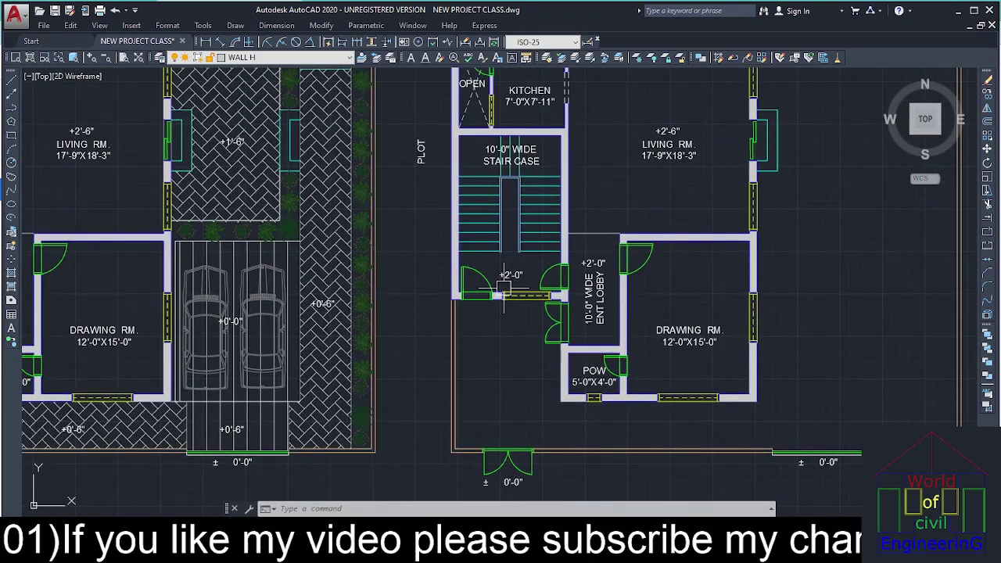
scroll(515, 262, "up", 4)
middle_click_drag(525, 275, 532, 284)
scroll(640, 335, "down", 6)
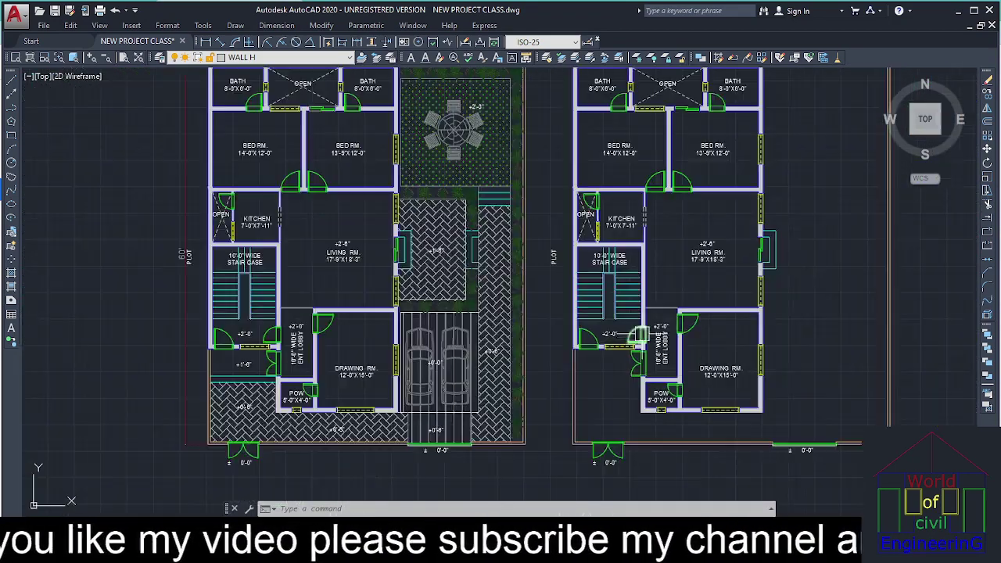
scroll(590, 281, "up", 4)
scroll(693, 274, "down", 2)
middle_click_drag(701, 301, 648, 315)
scroll(656, 415, "up", 4)
middle_click_drag(654, 382, 647, 295)
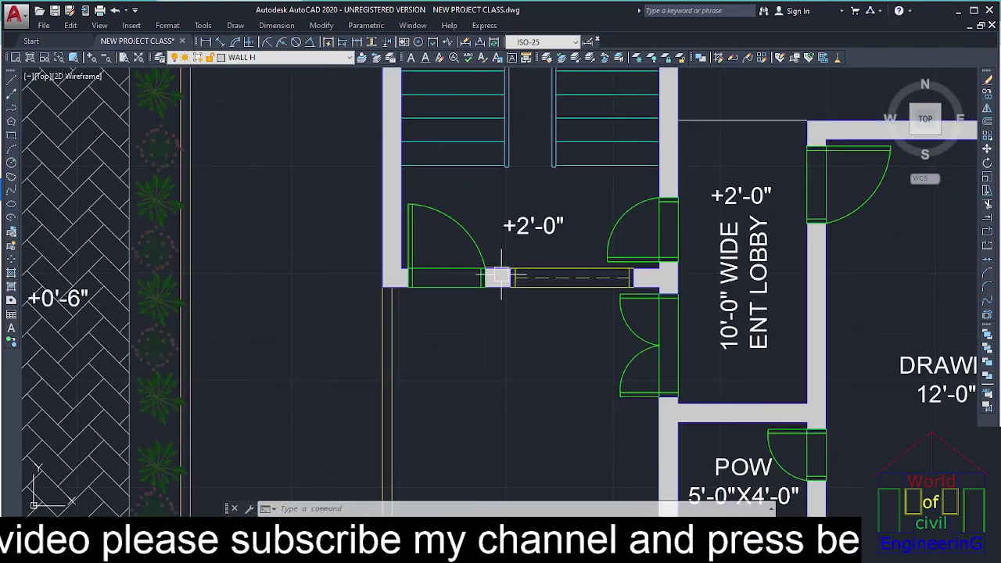
middle_click_drag(503, 274, 665, 353)
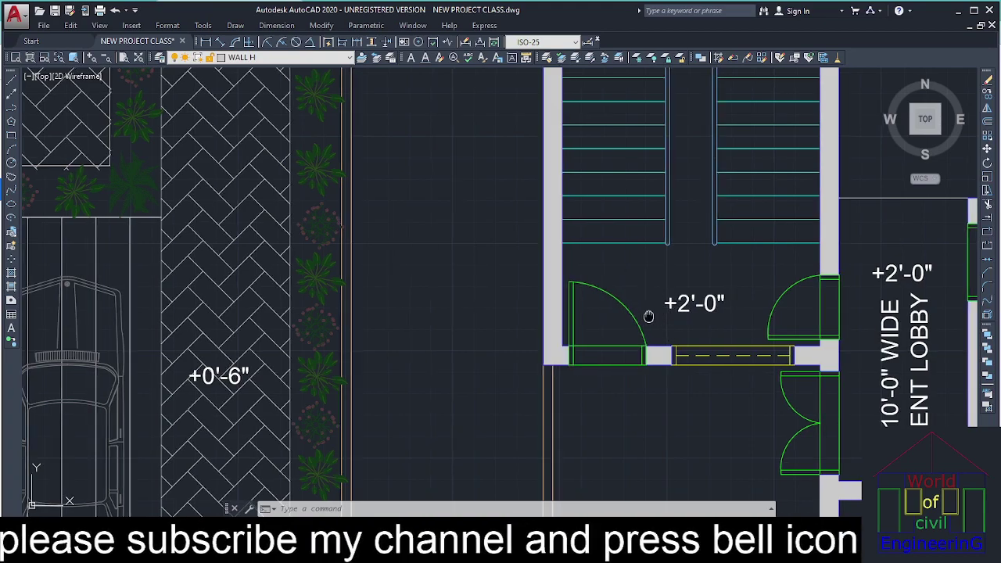
Step: Erase the door between the staircase hall and the entrance lobby in the copied plan
scroll(634, 311, "down", 5)
scroll(572, 303, "up", 5)
middle_click_drag(593, 312, 582, 348)
mouse_move(781, 356)
middle_mouse_down()
mouse_move(632, 352)
mouse_move(669, 319)
mouse_move(664, 266)
mouse_move(648, 337)
middle_mouse_up()
left_click(642, 338)
key("Delete")
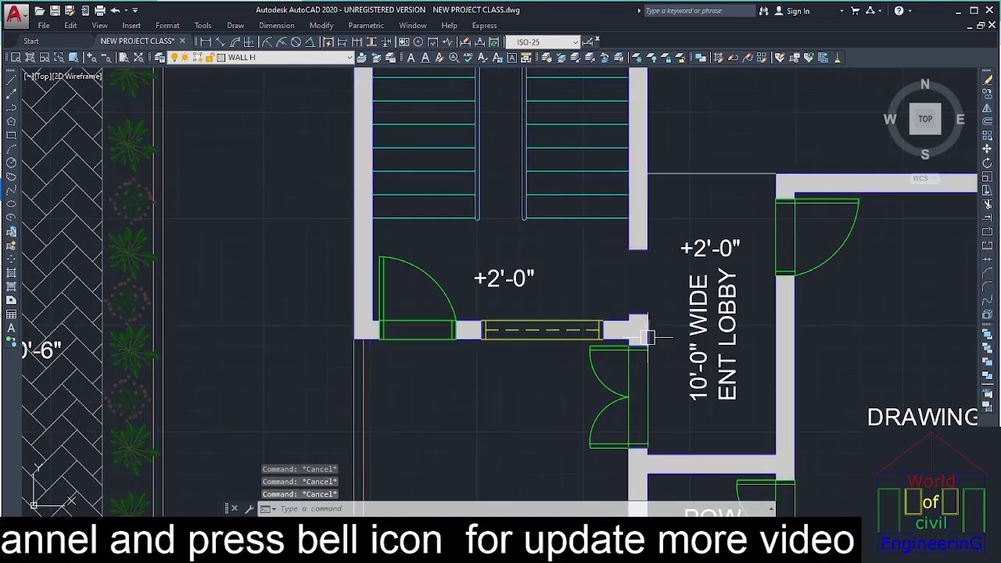
Step: Add a linear dimension across the empty door opening between the staircase hall and the lobby
type("LI")
key("Return")
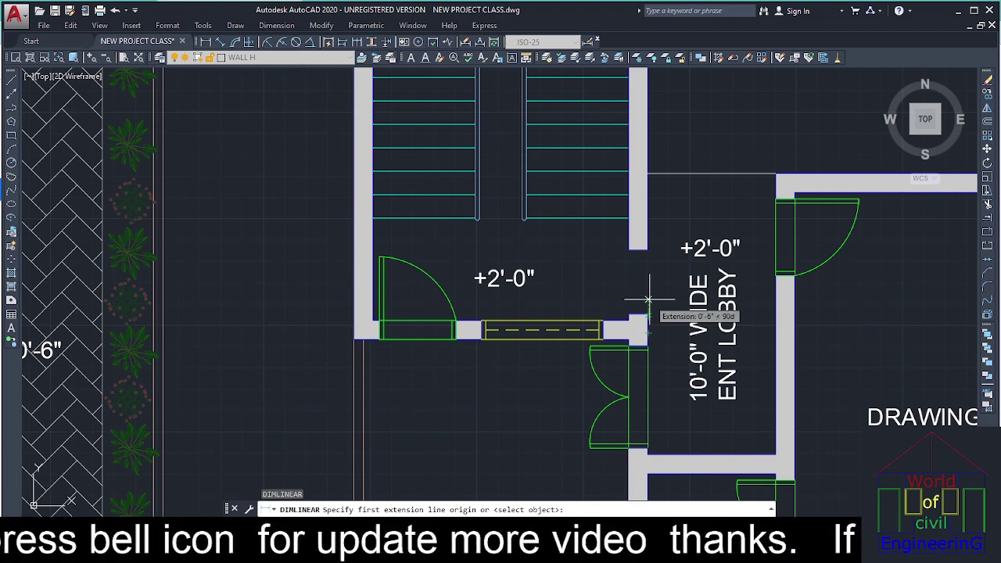
left_click(648, 250)
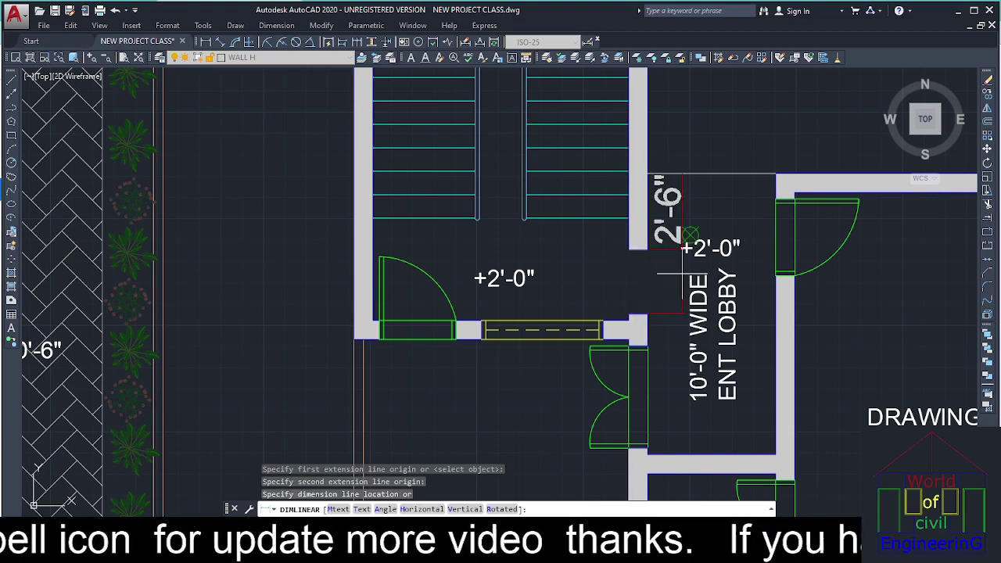
Step: Stretch the wall end above the staircase hall's lobby opening back by 6 inches to widen the opening to 3'
middle_click_drag(652, 297, 655, 356)
type("s")
key("Return")
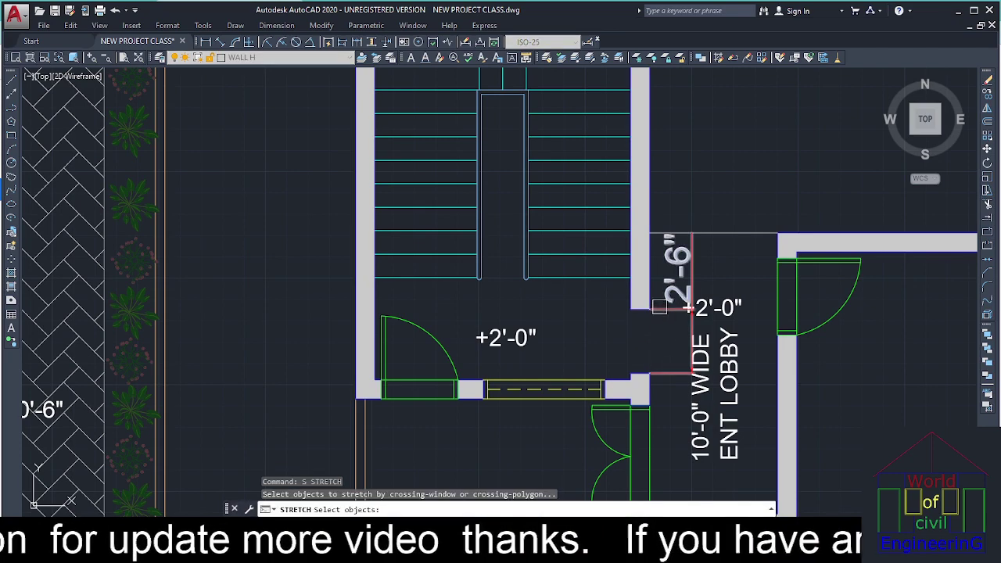
scroll(660, 307, "up", 2)
left_click(657, 284)
left_click(593, 332)
key("Return")
left_click(577, 360)
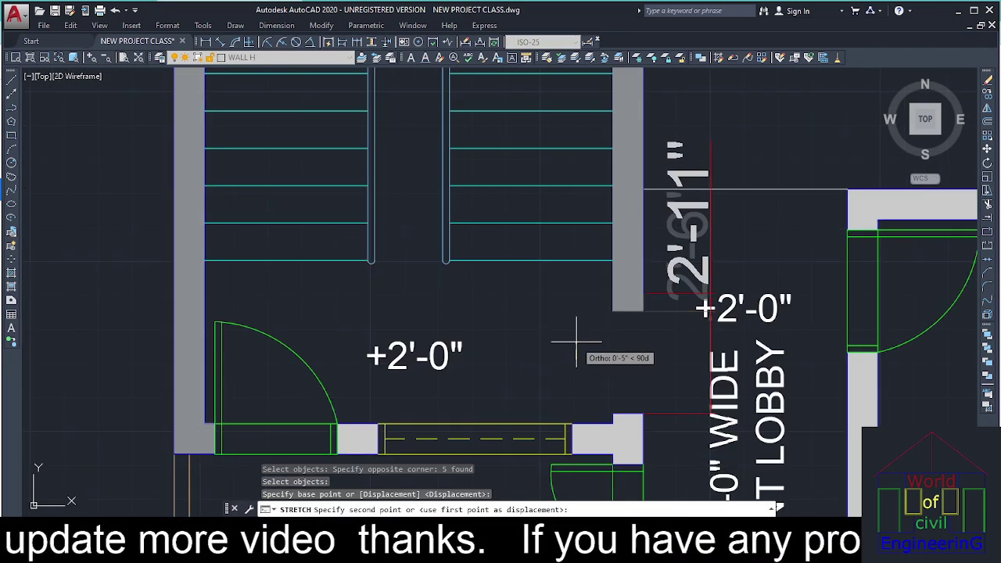
type("6")
key("Return")
Step: Pull the wall hatch edge back to the stretched wall end above the widened opening
key("Escape")
left_click(628, 312)
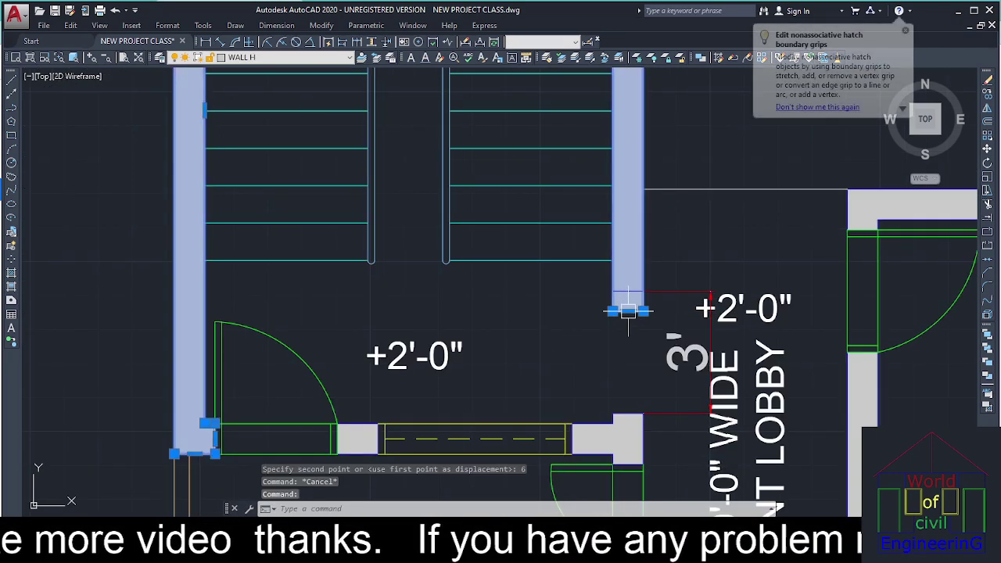
left_click(629, 311)
left_click(628, 292)
key("Escape")
Step: Copy the staircase hall's front door to a spot beside it, near the window
middle_click_drag(583, 357, 776, 357)
key("Escape")
key("Escape")
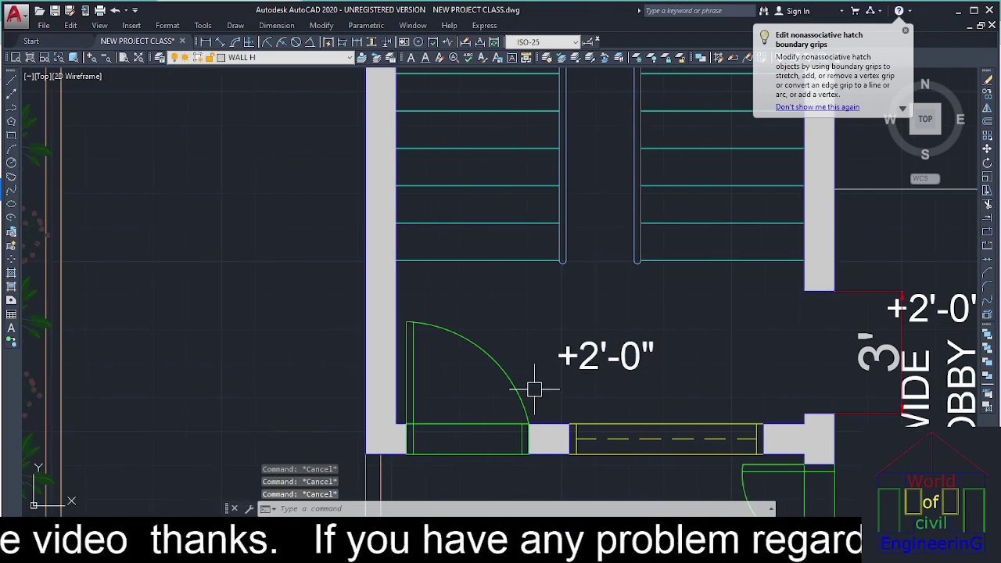
type("co")
key("Return")
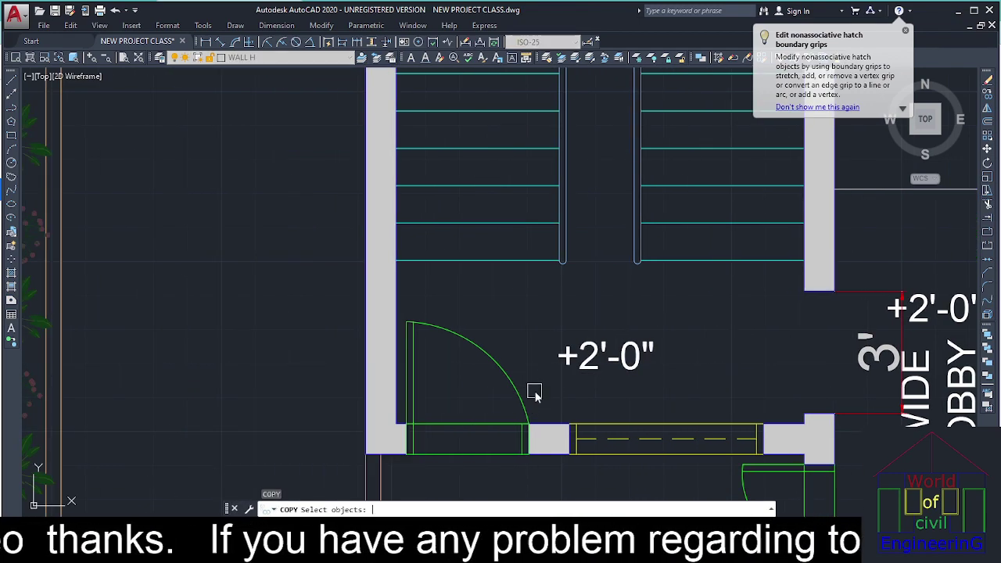
left_click(528, 394)
key("Return")
left_click(505, 388)
left_click(694, 320)
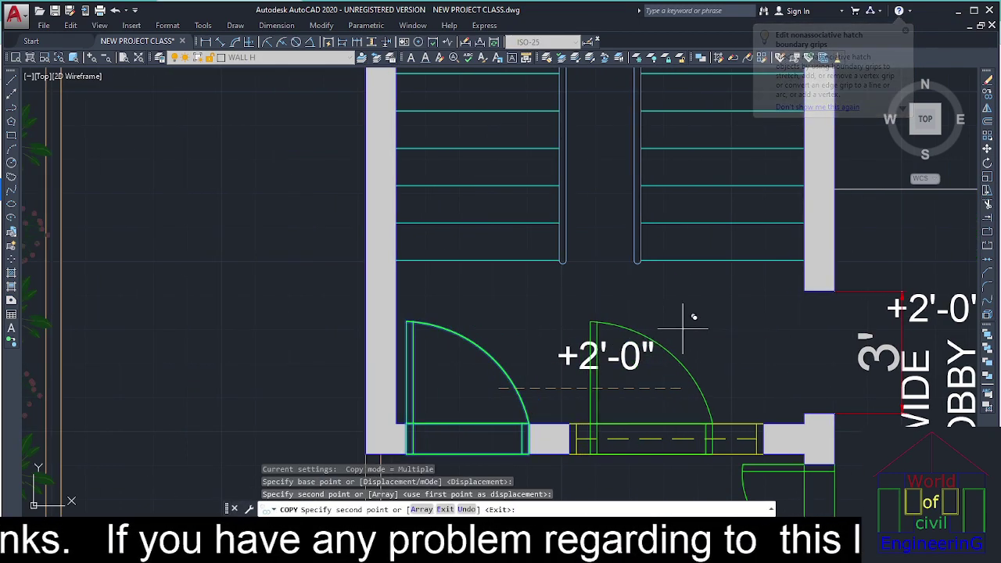
key("Escape")
key("Escape")
key("Escape")
Step: Rotate the copied door 90 degrees so its frame stands vertical and its leaf opens into the staircase hall
type("ro")
key("Return")
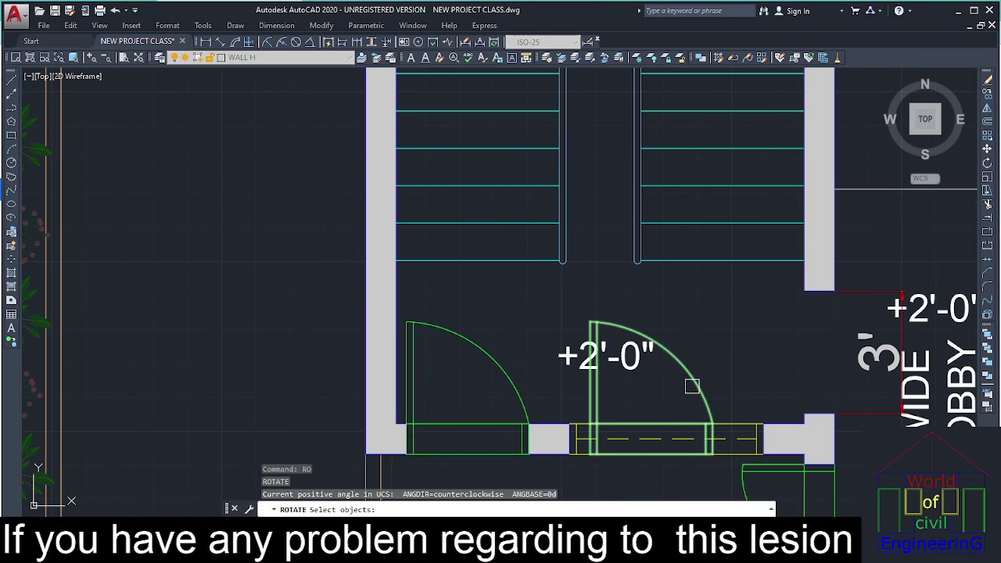
left_click(692, 388)
key("Return")
left_click(689, 373)
left_click(687, 321)
Step: Move the rotated door by its frame corner into the 3' opening between the staircase hall and the lobby
middle_click_drag(704, 376, 664, 340)
key("Escape")
key("Escape")
key("Return")
left_click(732, 345)
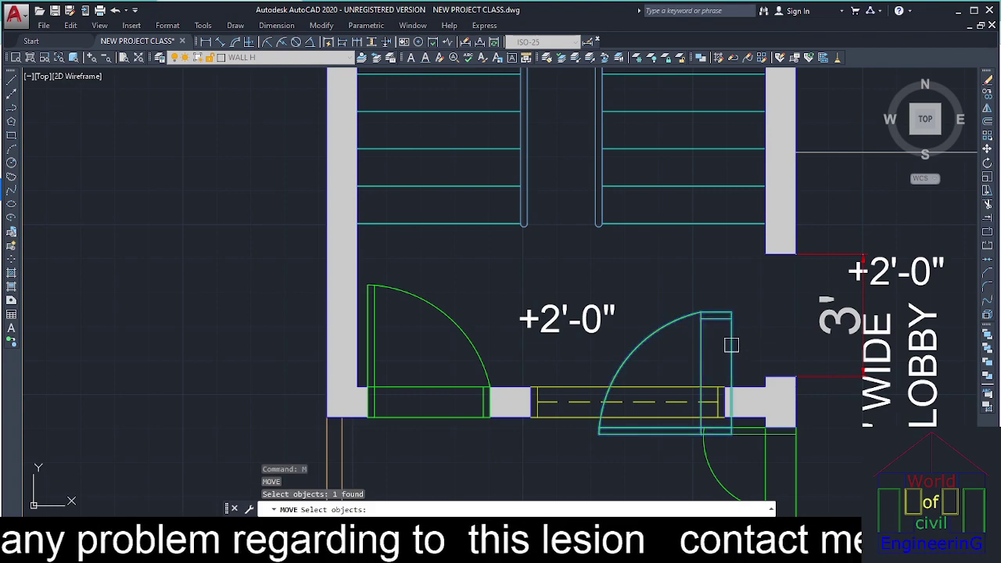
left_click(733, 311)
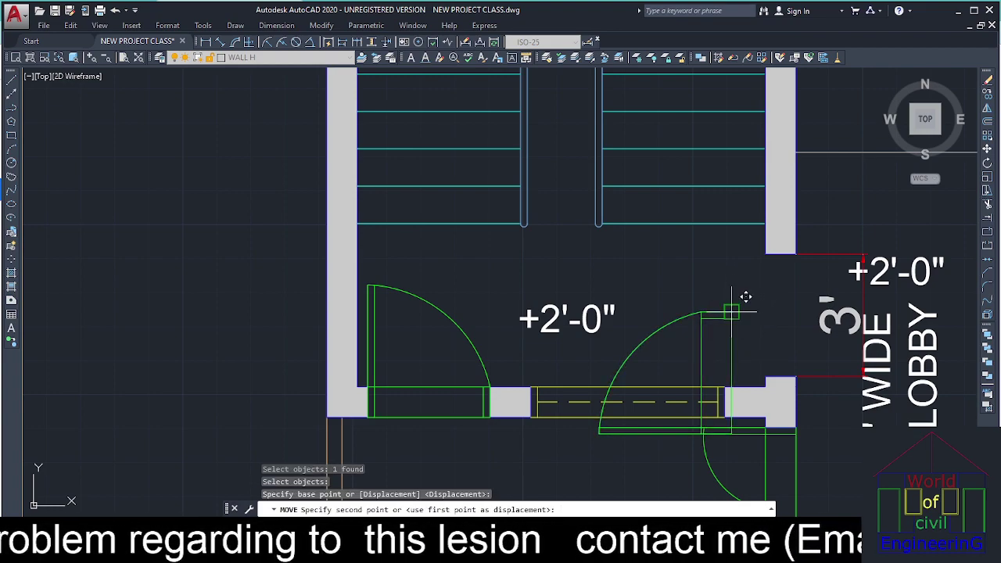
left_click(755, 302)
Step: Erase the double door at the lobby entrance from the porch in the copied plan
scroll(744, 320, "down", 4)
mouse_move(722, 355)
middle_mouse_down()
mouse_move(730, 328)
mouse_move(711, 313)
mouse_move(709, 323)
middle_mouse_up()
scroll(747, 331, "up", 5)
key("Escape")
key("Escape")
left_click(772, 347)
key("Delete")
key("Escape")
key("Escape")
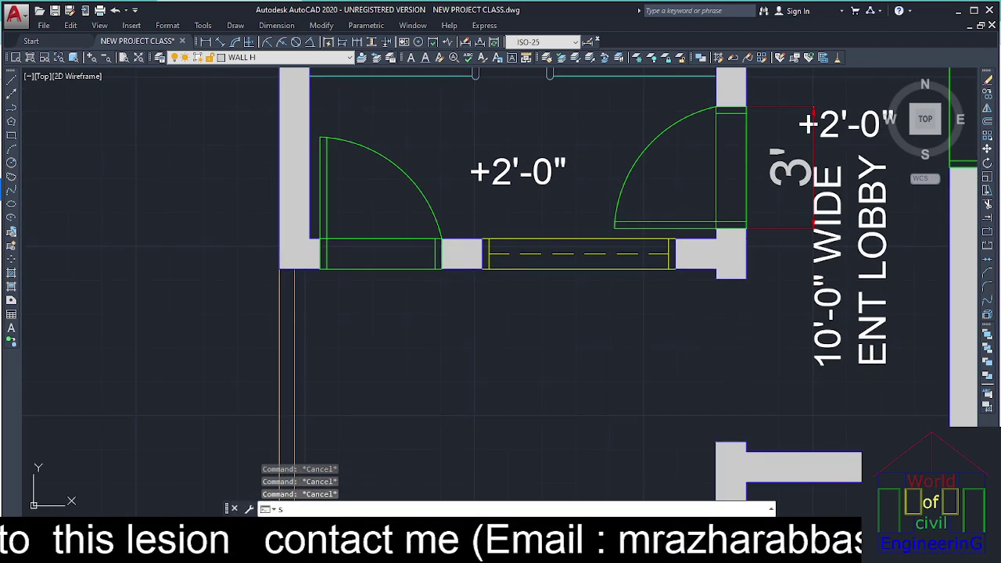
type("d")
key("Return")
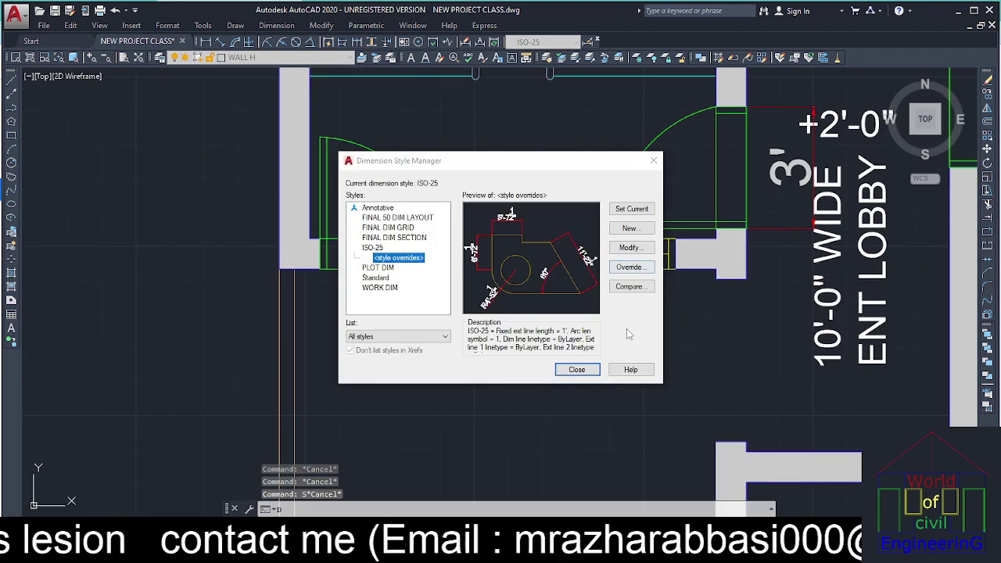
left_click(595, 369)
Step: Stretch the wall end beside the powder room 18 inches into the lobby entrance opening
key("Return")
left_click(766, 406)
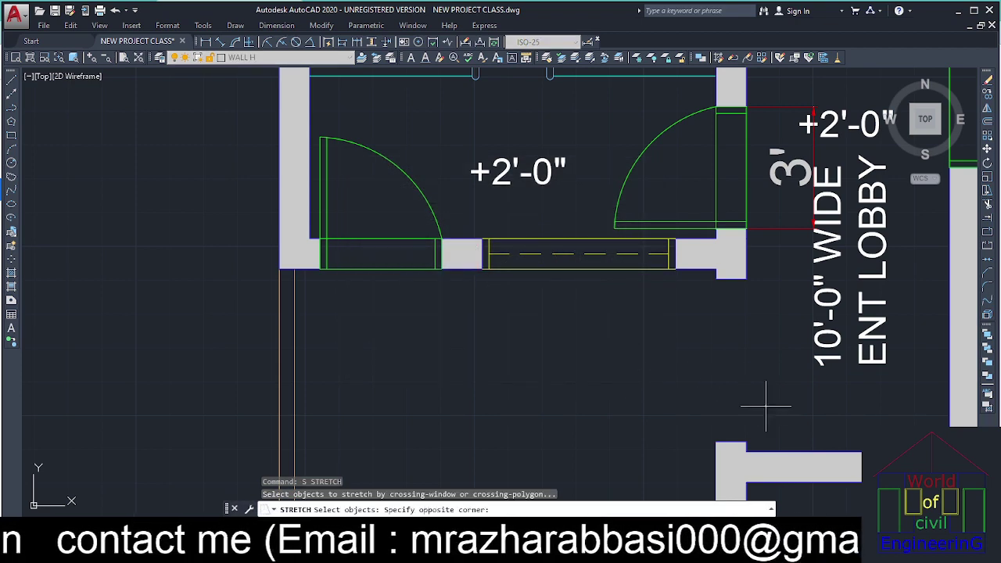
left_click(682, 450)
key("Return")
left_click(681, 454)
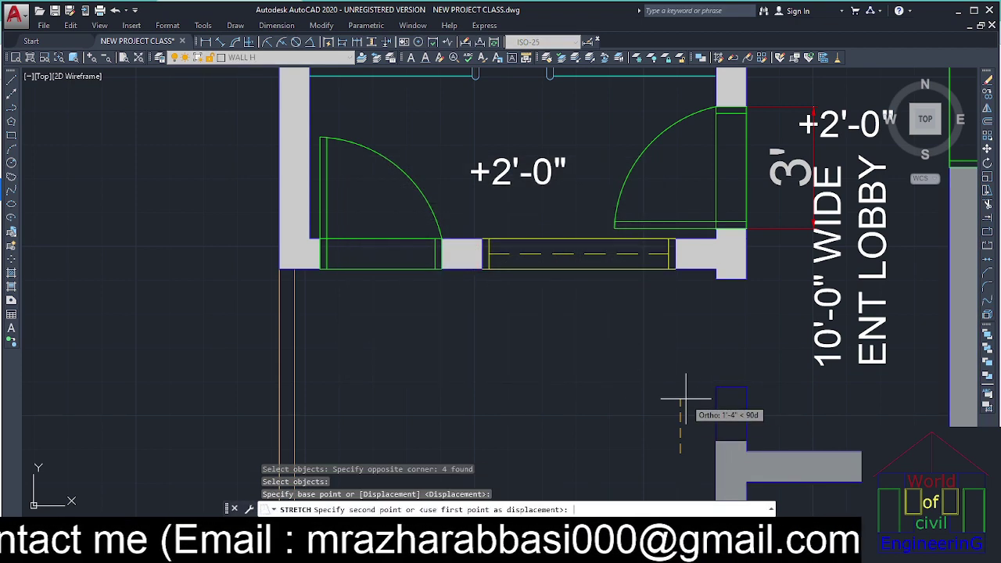
key("Return")
Step: Extend the wall hatch edge to fill the stretched wall end at the lobby entrance
key("Escape")
left_click(733, 442)
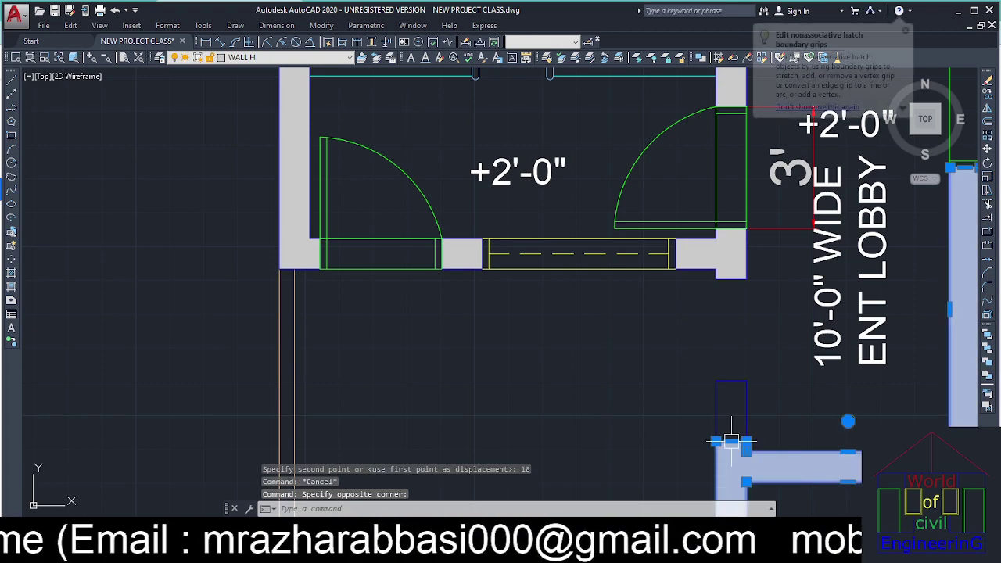
left_click(732, 441)
key("Escape")
Step: Copy the door of the bath above the 14'-0" x 12'-0" bedroom to the empty porch area beside the lobby entrance, with Ortho off
scroll(709, 336, "down", 5)
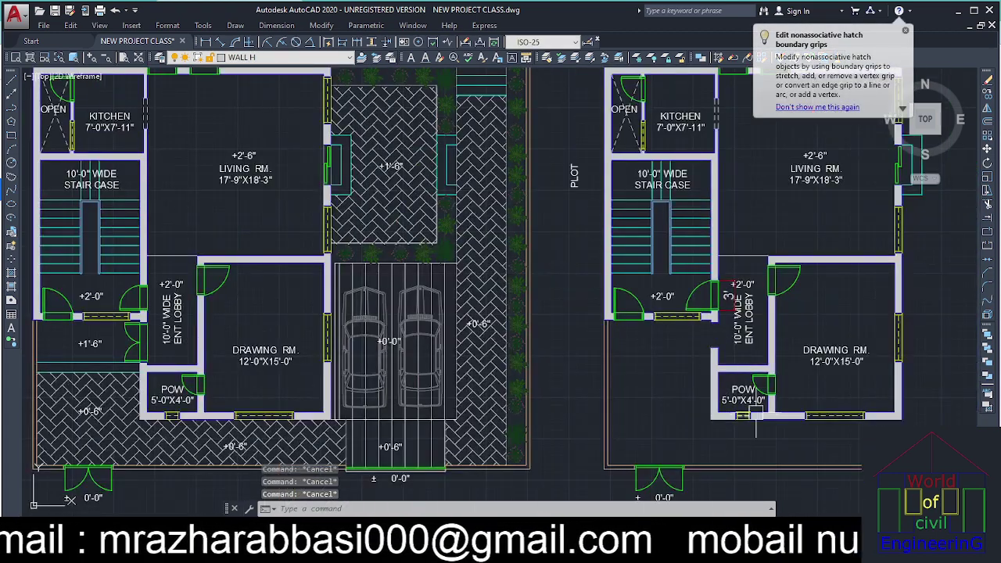
scroll(757, 423, "up", 6)
type("c")
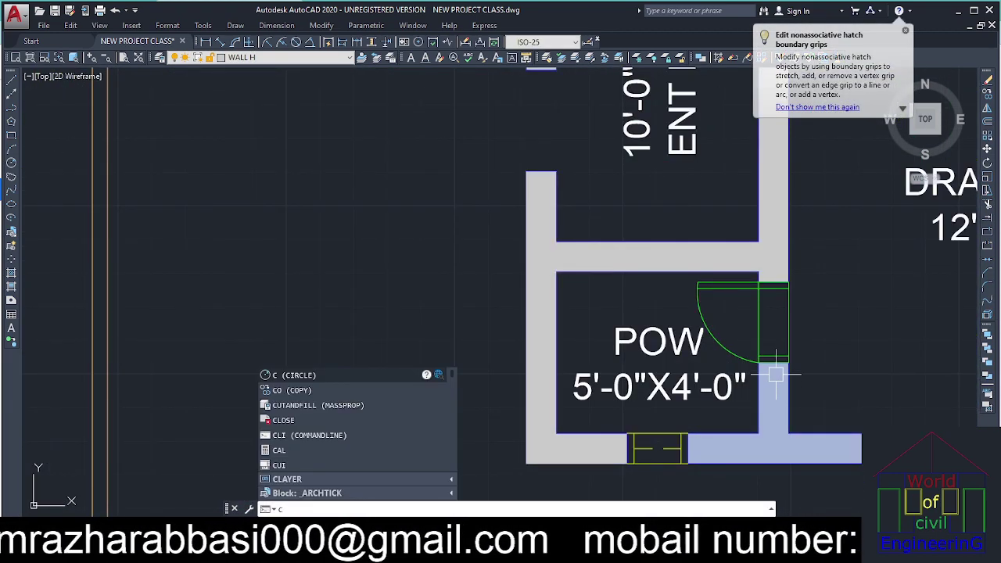
type("t o")
key("Return")
scroll(767, 360, "down", 5)
middle_click_drag(704, 130, 691, 330)
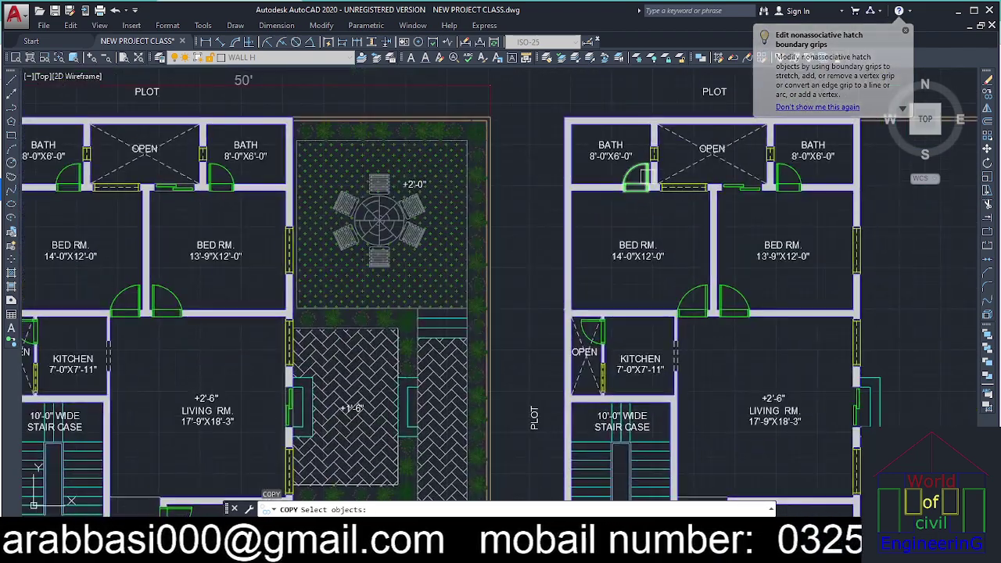
scroll(629, 192, "up", 4)
left_click(628, 192)
key("Return")
scroll(644, 274, "down", 5)
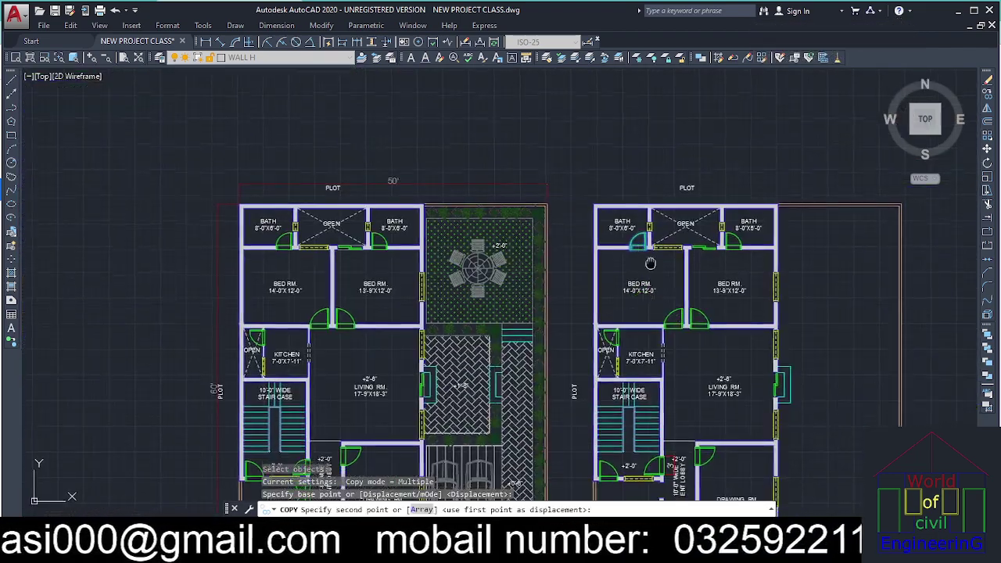
scroll(680, 270, "up", 8)
key("F8")
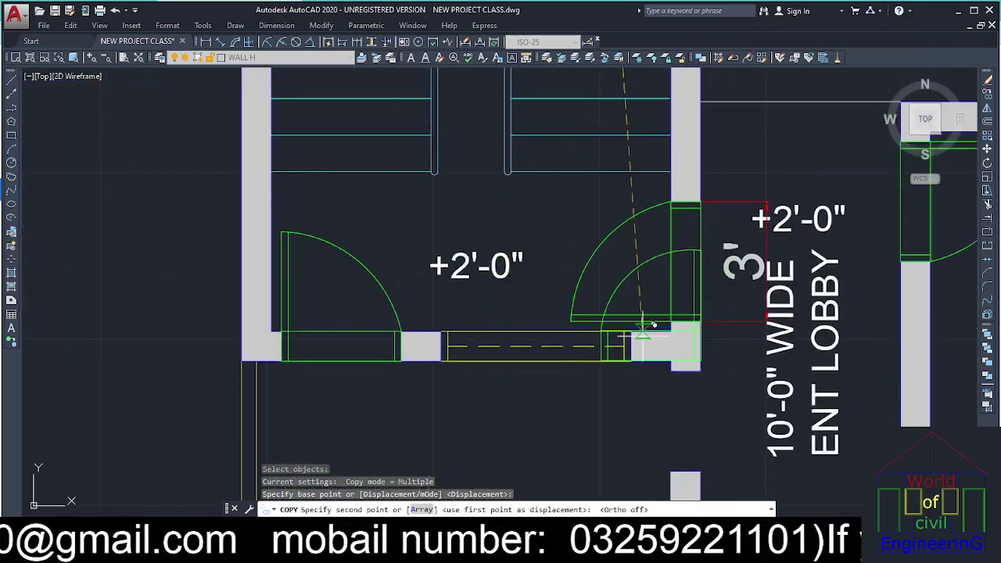
middle_click_drag(649, 321, 690, 214)
left_click(591, 382)
key("Escape")
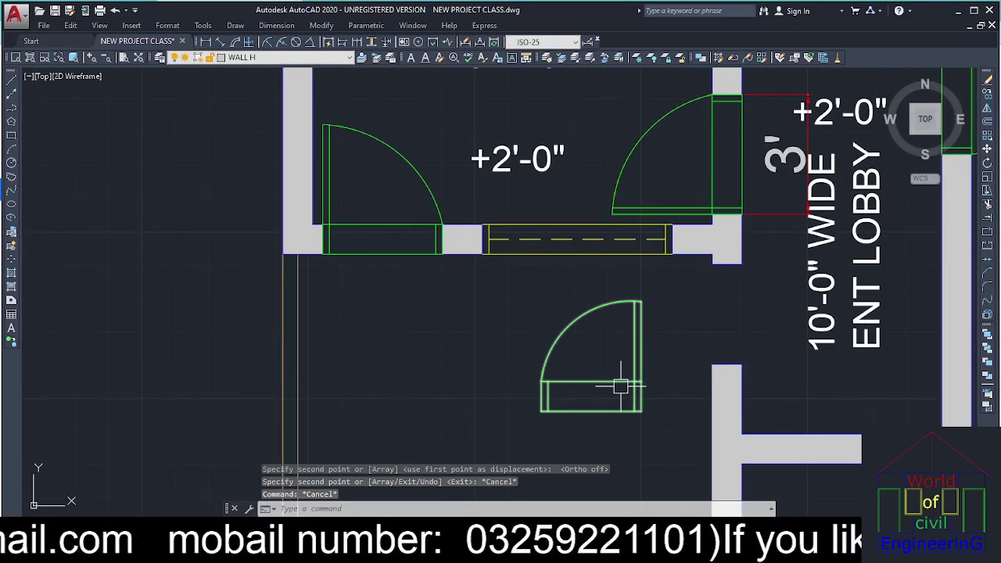
Step: Rotate the copied door 90 degrees about its lower corner with Ortho on, so it faces the lobby entrance opening
type("RO")
key("Return")
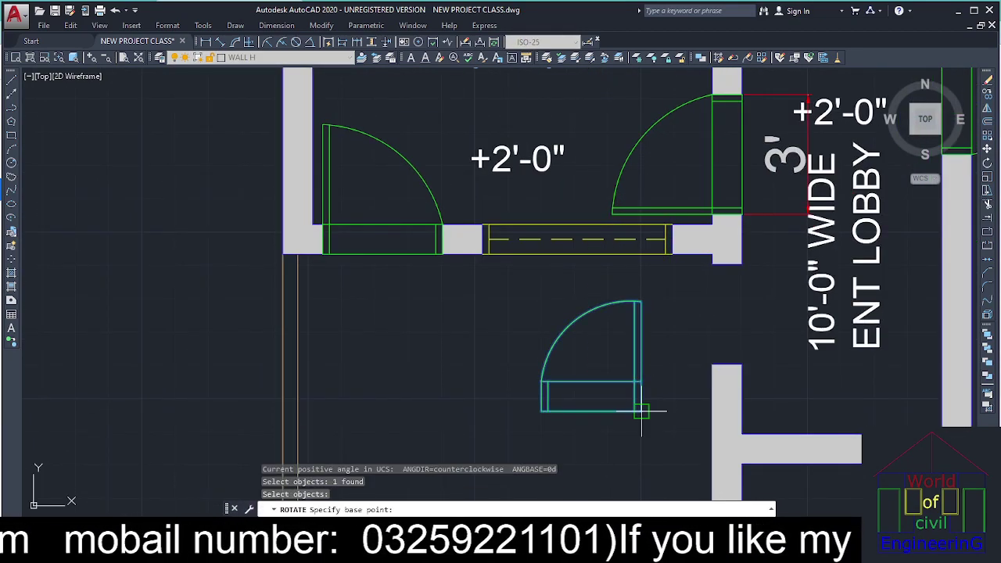
left_click(642, 411)
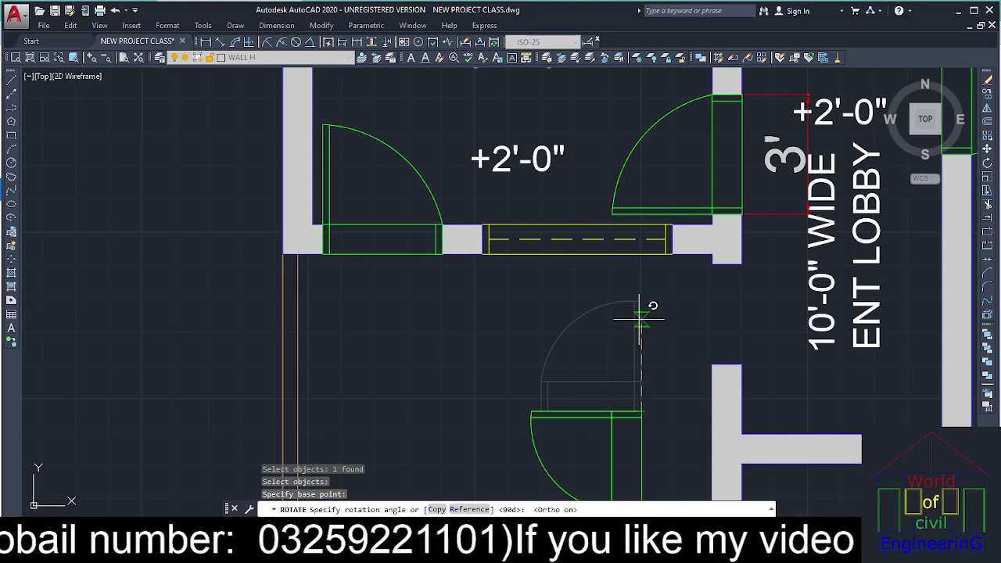
key("Escape")
middle_click_drag(682, 415, 682, 331)
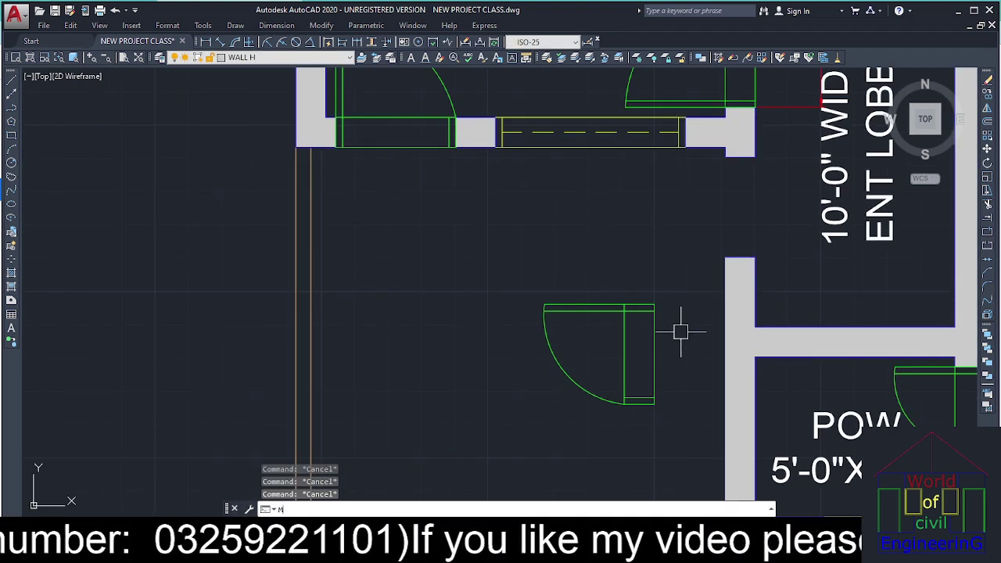
Step: Move the rotated door straight up alongside the lobby entrance opening
key("Return")
left_click(657, 324)
left_click(661, 294)
middle_click_drag(666, 290, 664, 322)
left_click(661, 243)
key("Escape")
key("Escape")
key("Escape")
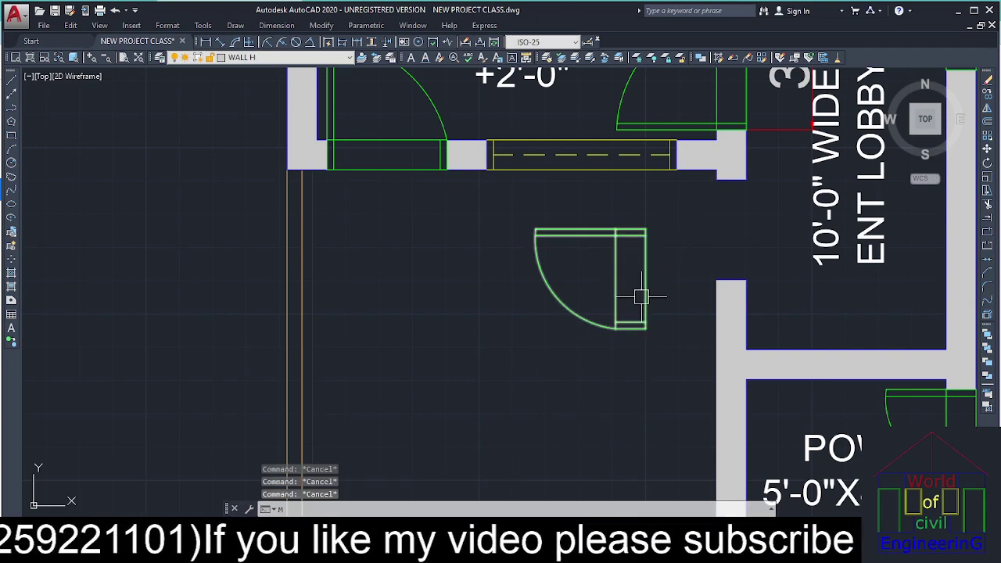
Step: Move the door by its lower outer corner onto the wall end so that it sits in the lobby entrance opening
key("Return")
left_click(642, 291)
key("Return")
scroll(650, 335, "up", 5)
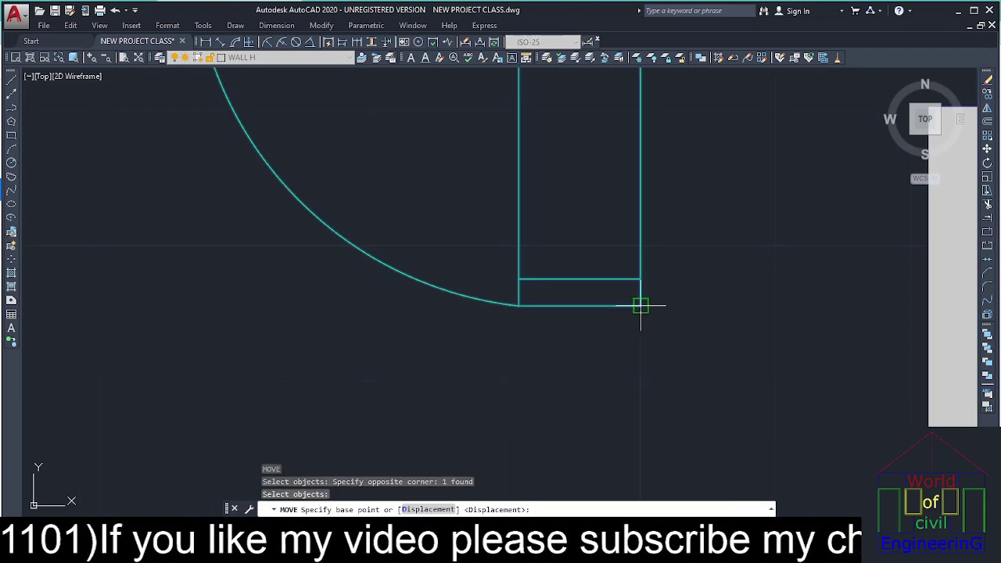
left_click(641, 306)
scroll(664, 295, "down", 4)
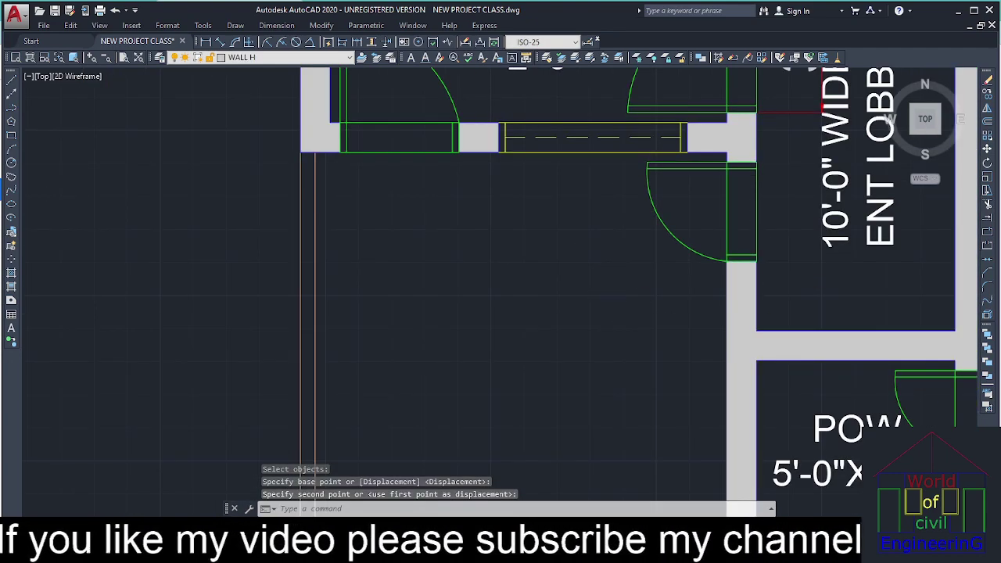
Step: Erase the double entrance gate, the car gate and their ±0'-0" level labels from the copied plan's front boundary
scroll(638, 335, "down", 4)
scroll(638, 335, "up", 2)
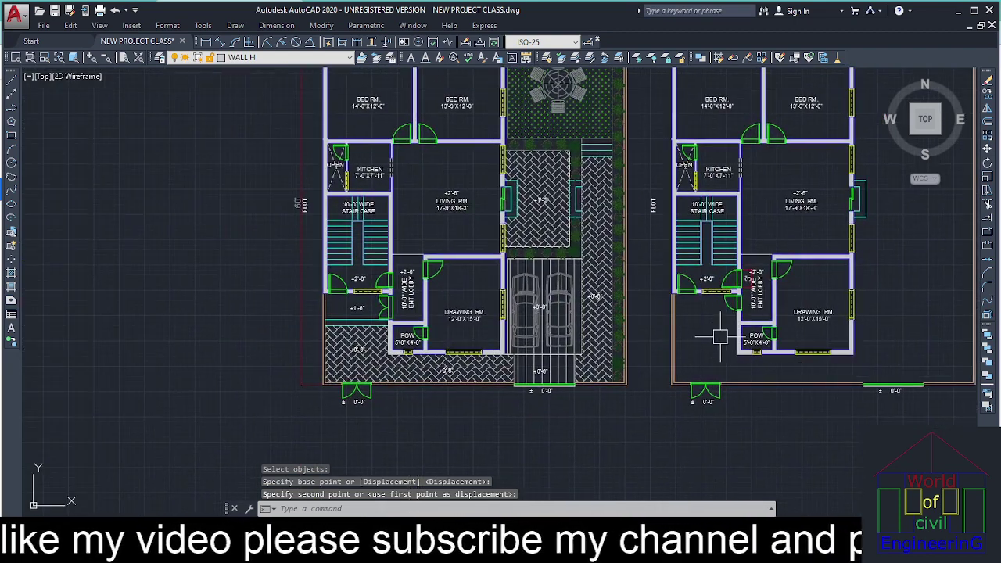
middle_click_drag(719, 379, 687, 366)
key("Escape")
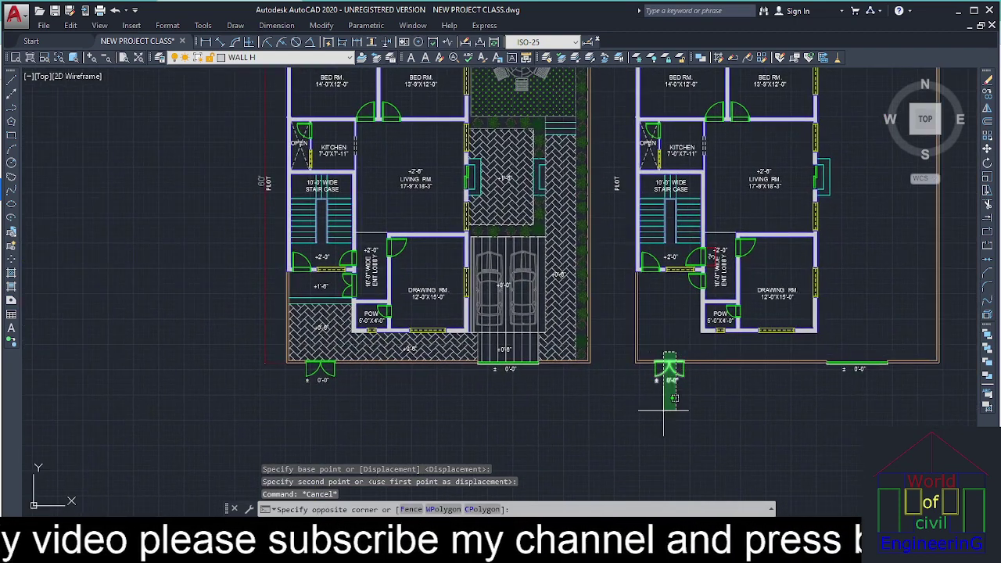
left_click(649, 409)
key("Delete")
middle_click_drag(799, 363, 772, 364)
left_click(834, 354)
key("Delete")
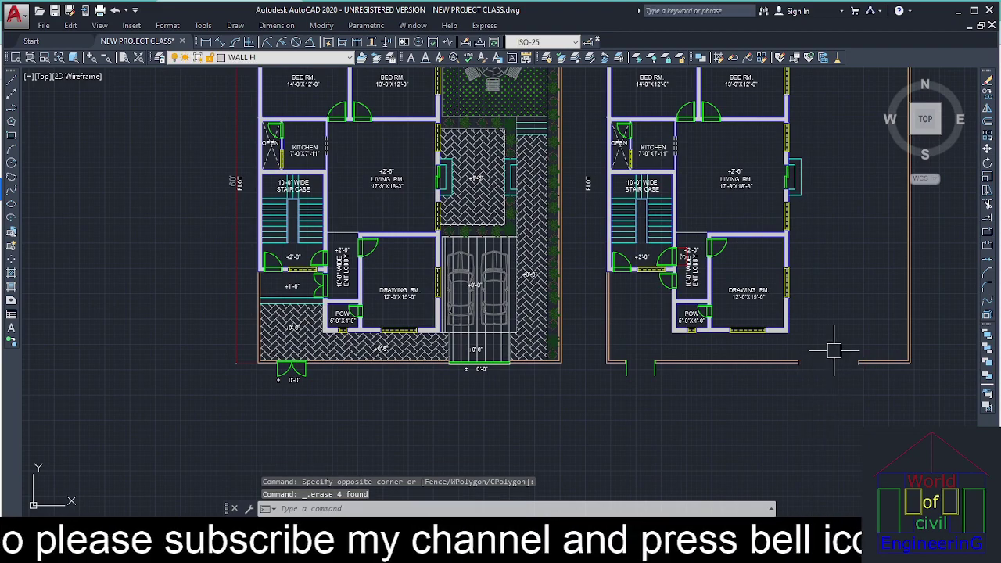
Step: Erase the leftover gate lines beside the small gate opening in the copied plan's front boundary
scroll(660, 381, "up", 4)
left_click(676, 364)
left_click(484, 380)
key("Delete")
Step: Draw a horizontal line in the original plan from the powder room's outer wall corner across the paving to the side boundary wall
middle_click_drag(160, 331, 429, 342)
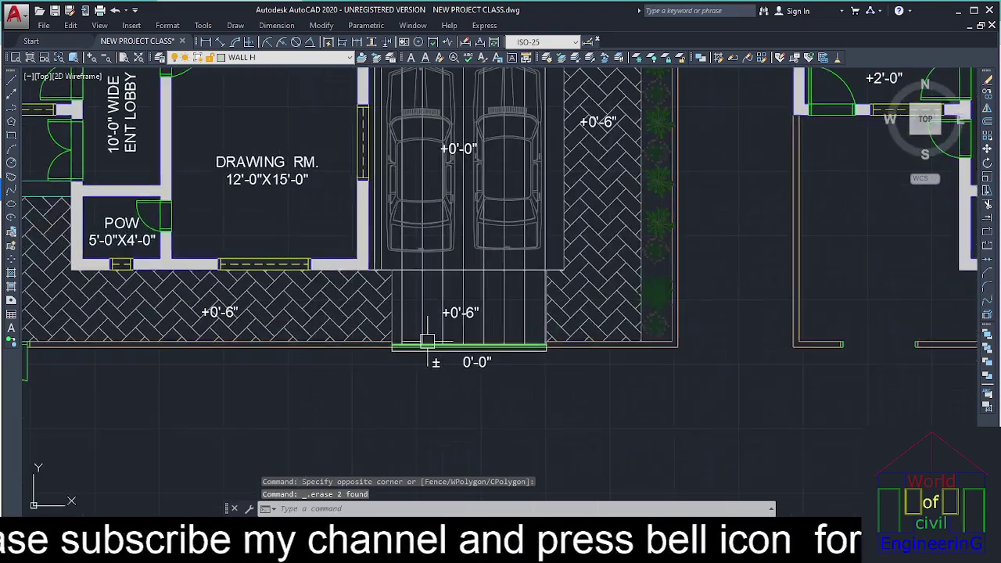
middle_click_drag(179, 309, 569, 342)
key("Escape")
key("Escape")
key("Escape")
middle_click_drag(430, 320, 526, 334)
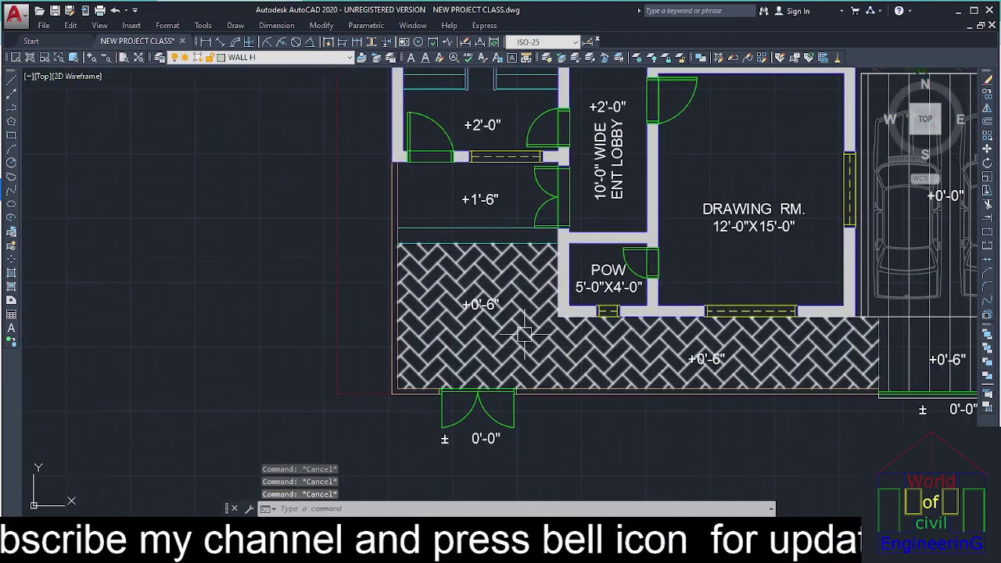
type("l")
key("Return")
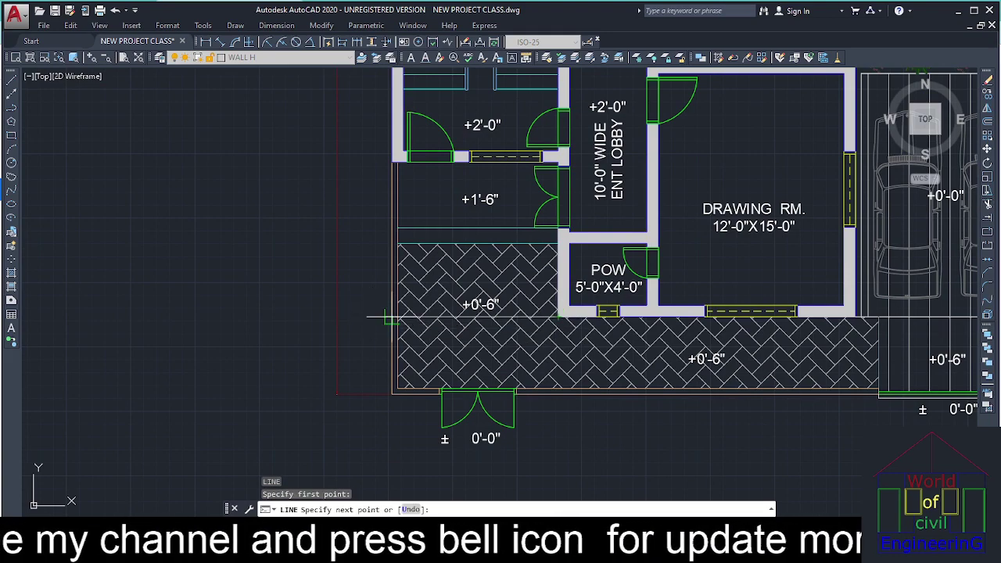
left_click(397, 318)
key("Escape")
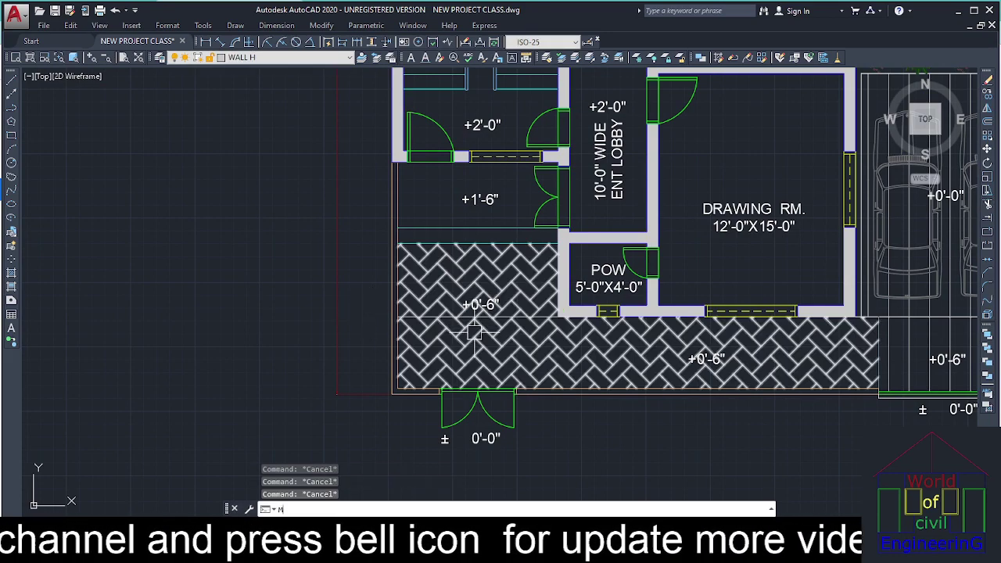
Step: Match the properties of the dashed cross line in the OPEN area between the baths onto the new line across the paving
type("A")
key("Return")
scroll(474, 332, "down", 5)
scroll(515, 213, "up", 4)
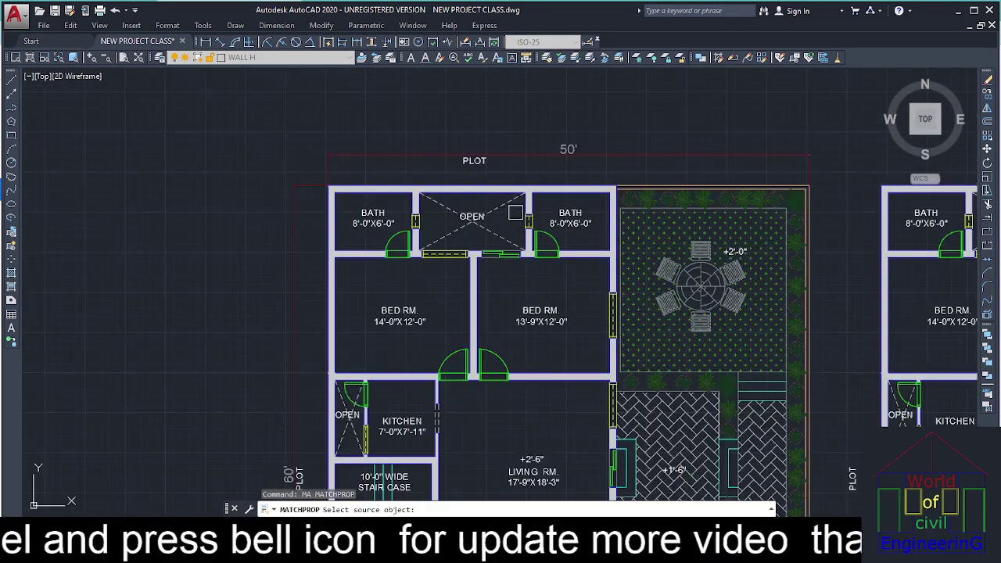
left_click(515, 213)
scroll(516, 213, "down", 4)
scroll(457, 438, "up", 7)
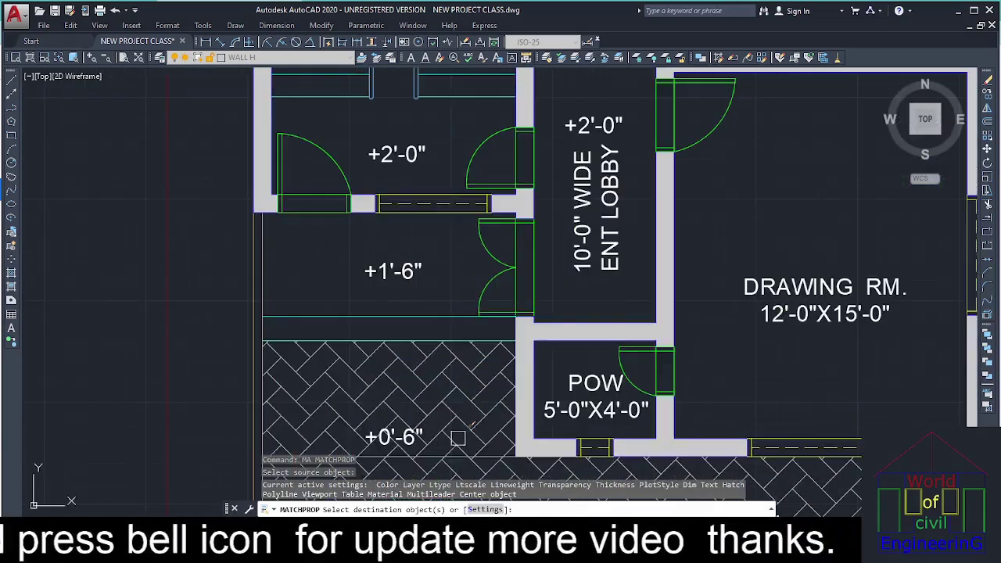
scroll(443, 455, "down", 8)
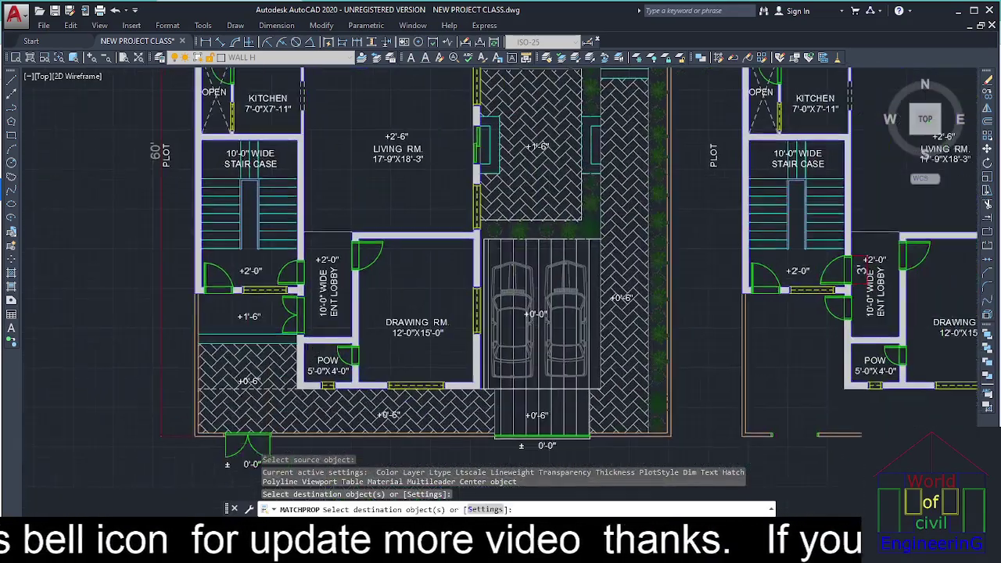
key("Escape")
key("Escape")
key("Escape")
Step: Draw a horizontal line in the copied plan from the powder room's outer wall corner to the side boundary wall
scroll(518, 346, "up", 3)
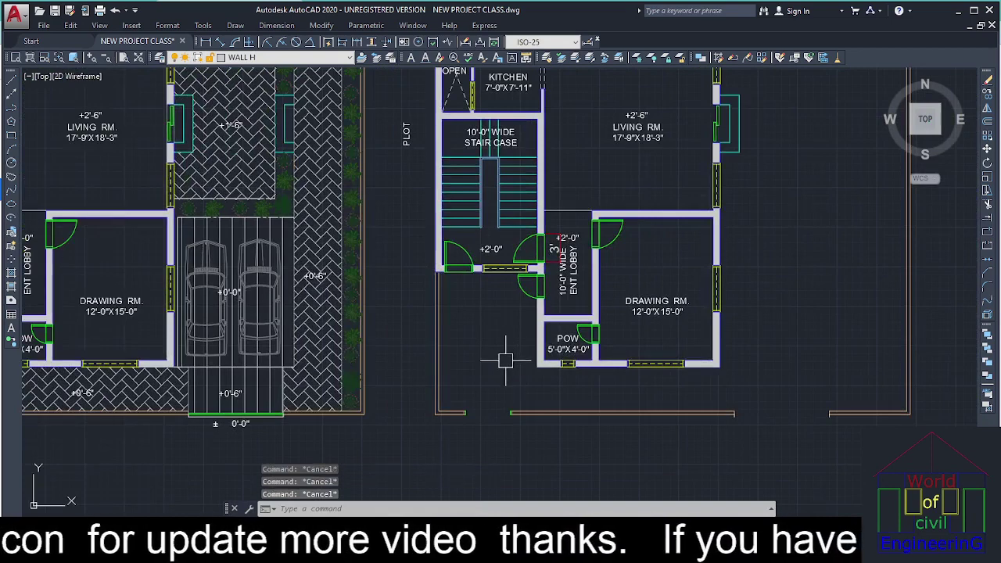
type("l")
key("Return")
left_click(537, 366)
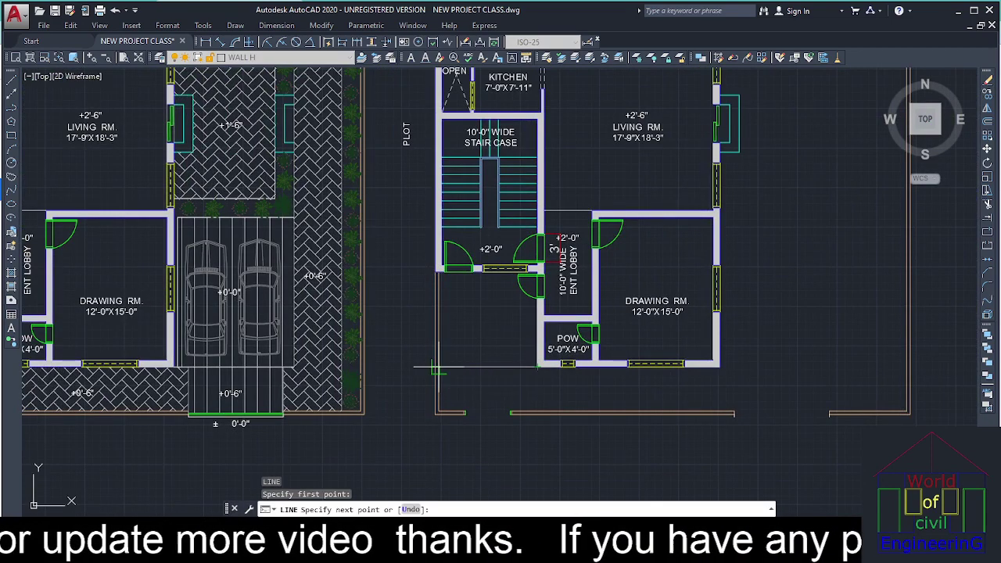
middle_click_drag(457, 366, 565, 377)
key("Escape")
key("Escape")
key("Escape")
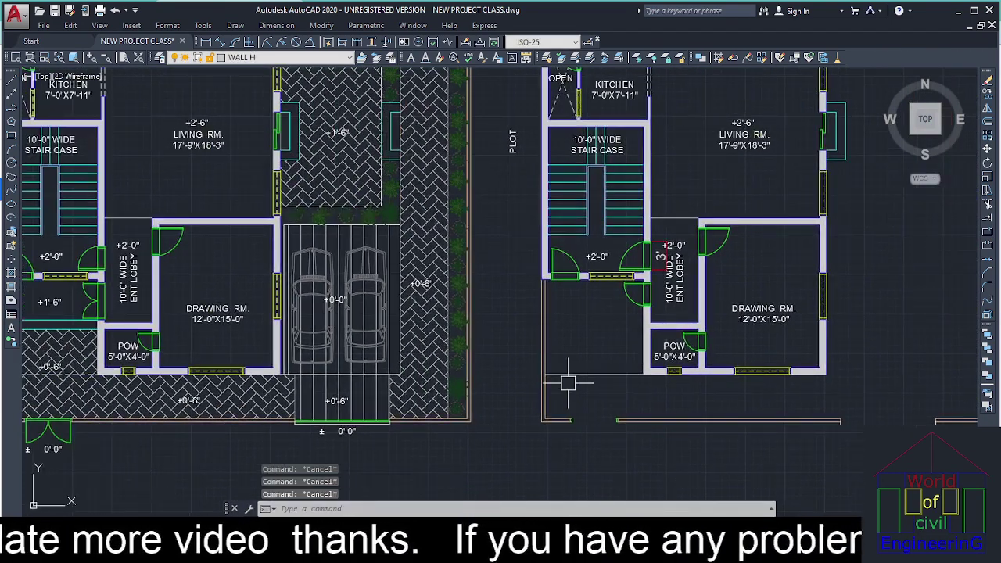
Step: Offset the new line in the copied plan 9 inches inward, towards the staircase
type("o")
key("Return")
type("9")
key("Return")
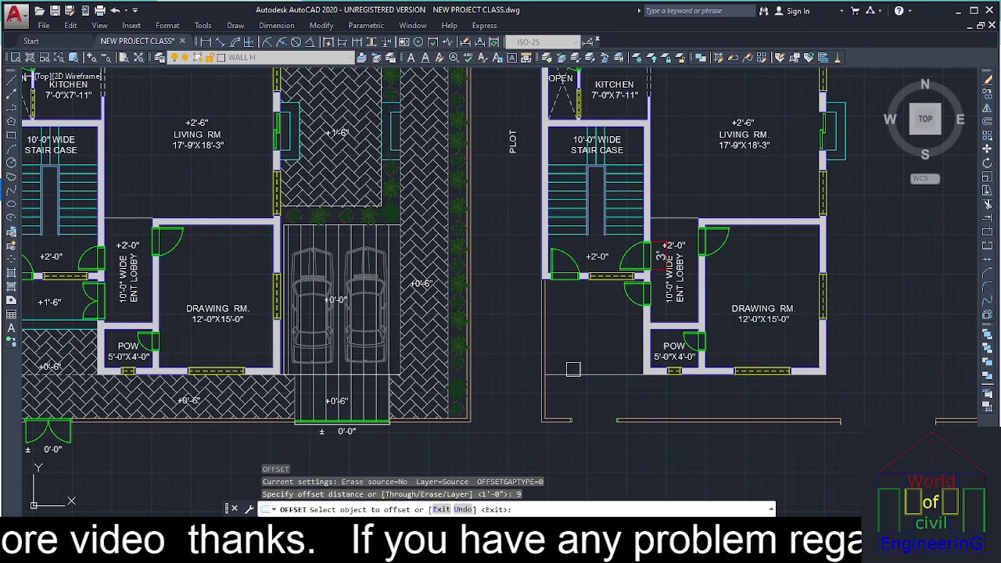
left_click(574, 375)
left_click(577, 340)
mouse_move(584, 367)
middle_mouse_down()
mouse_move(642, 354)
mouse_move(577, 332)
middle_mouse_up()
scroll(626, 336, "up", 2)
key("Escape")
scroll(620, 349, "up", 2)
scroll(619, 349, "down", 2)
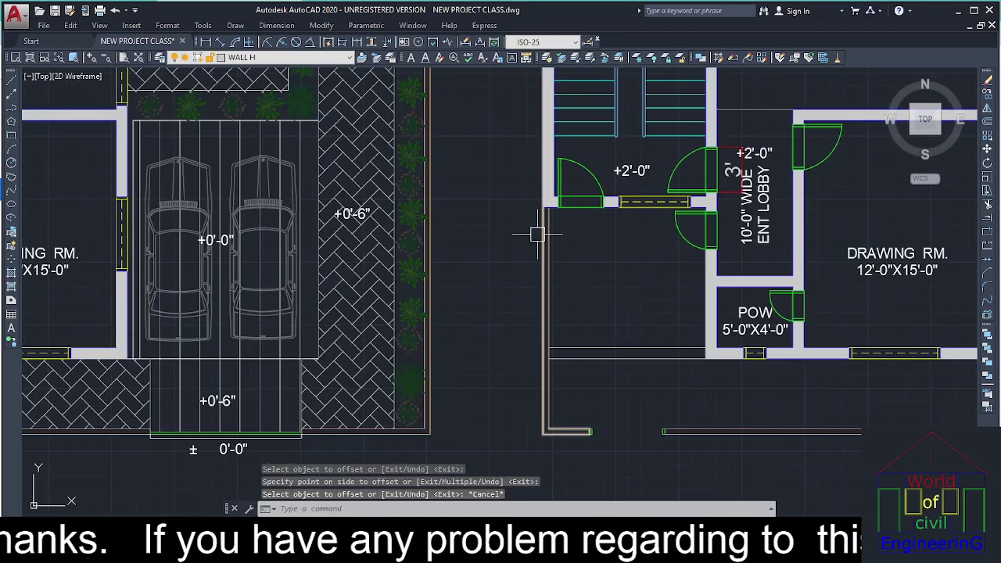
left_click(549, 274)
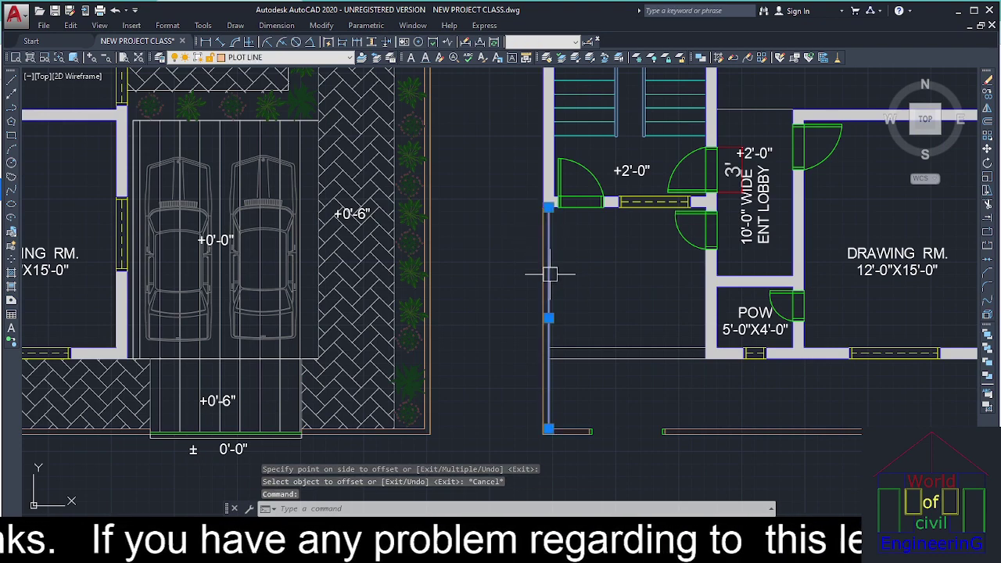
left_click(548, 318)
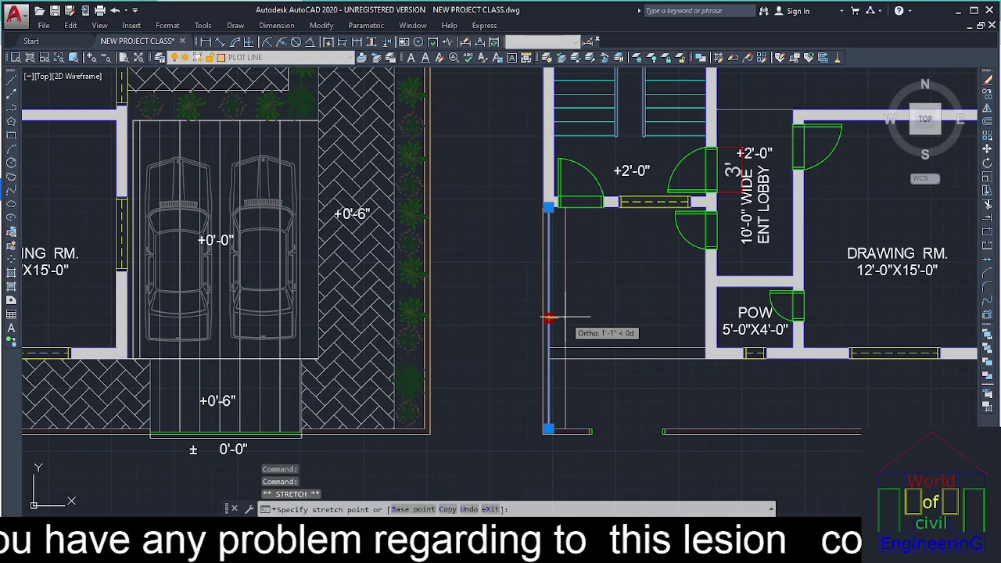
middle_click_drag(548, 318, 634, 327)
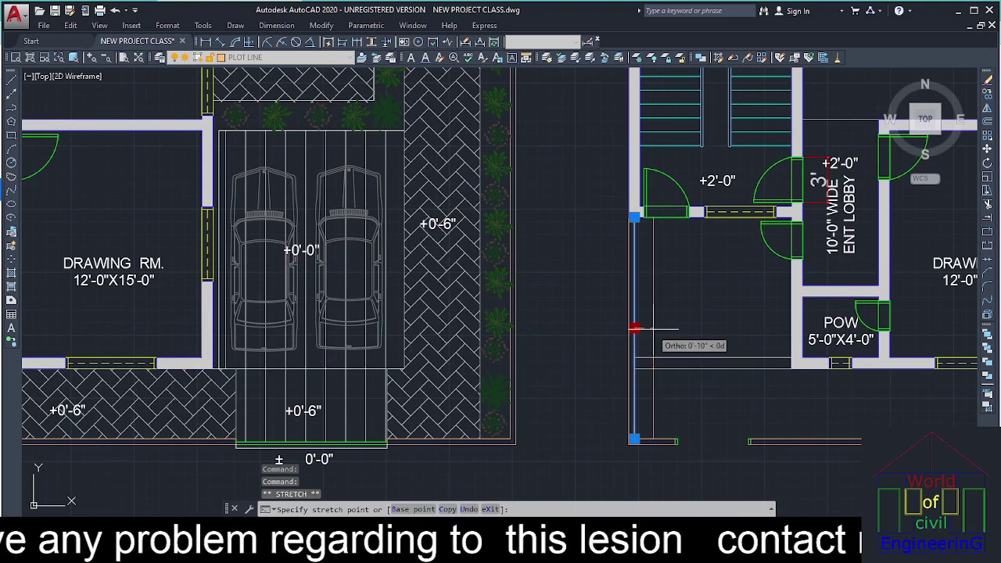
key("Escape")
key("Escape")
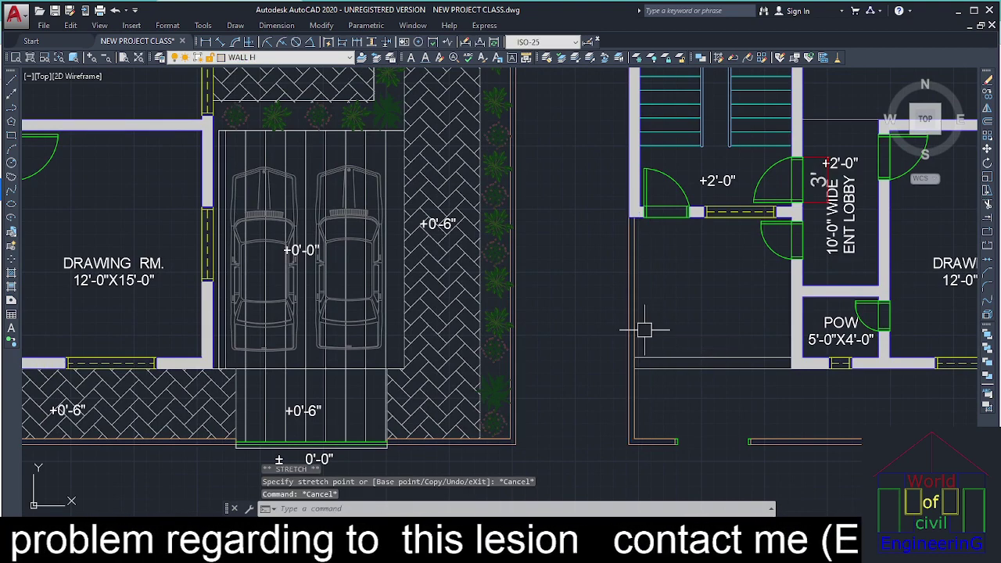
Step: Fillet the line from the powder room corner and its offset with the side boundary wall lines to close the corner
scroll(644, 331, "up", 3)
type("f")
key("Return")
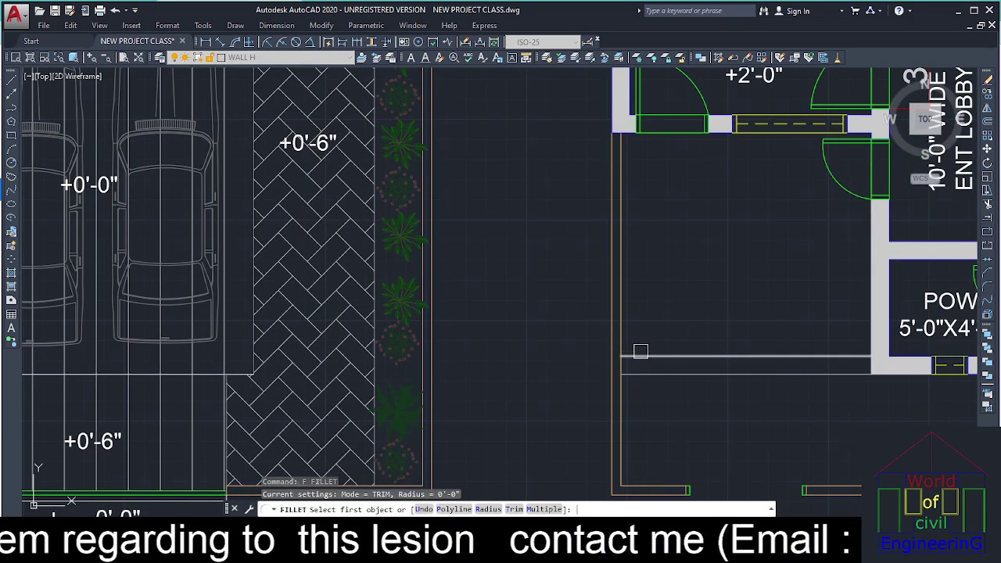
left_click(640, 373)
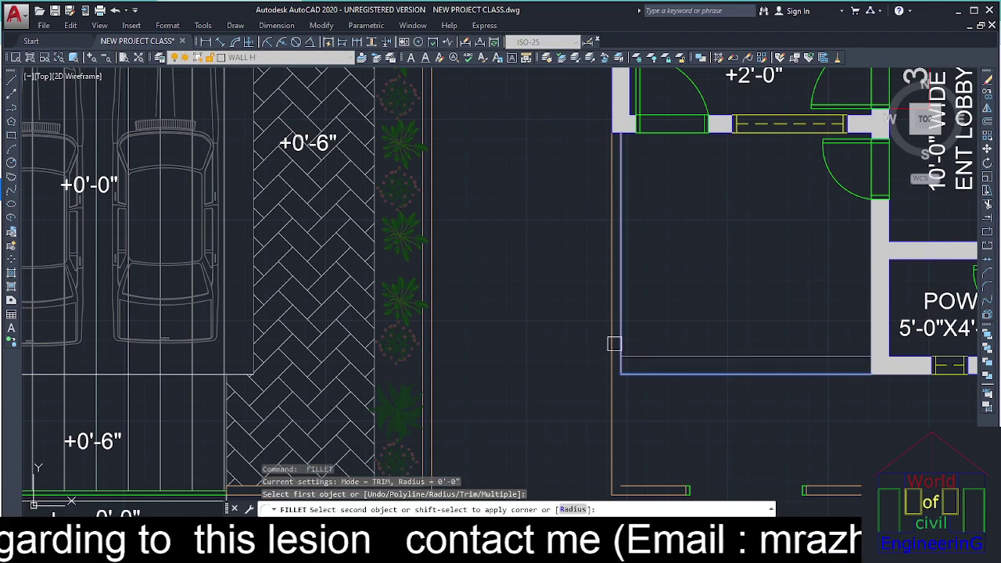
left_click(614, 343)
key("Return")
scroll(623, 374, "down", 4)
middle_click_drag(762, 400, 713, 392)
key("Escape")
Step: Erase the remaining front boundary wall pieces and the boundary wall on the garden side from the copied plan
left_click(715, 391)
left_click(566, 447)
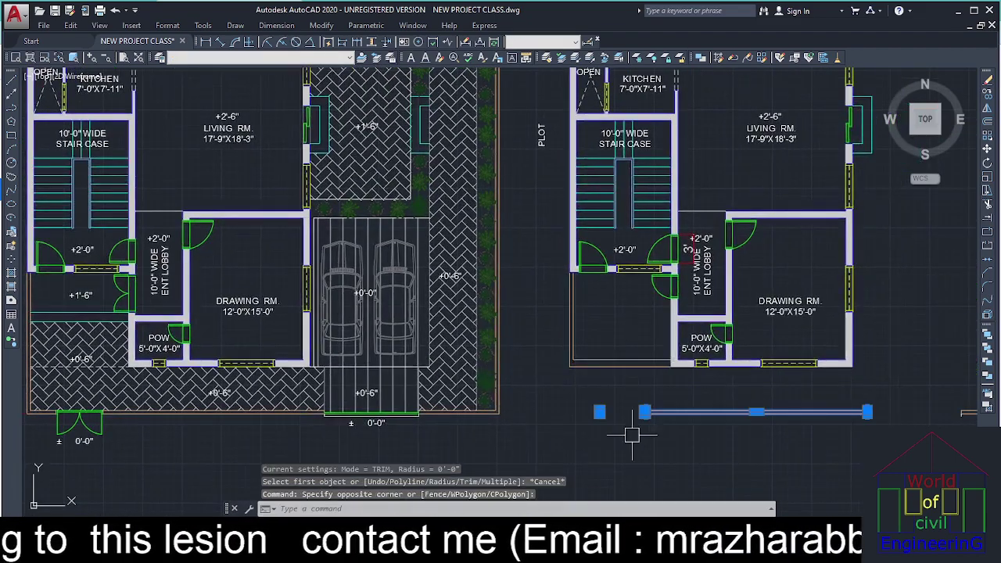
scroll(633, 435, "down", 2)
key("Delete")
scroll(724, 347, "down", 2)
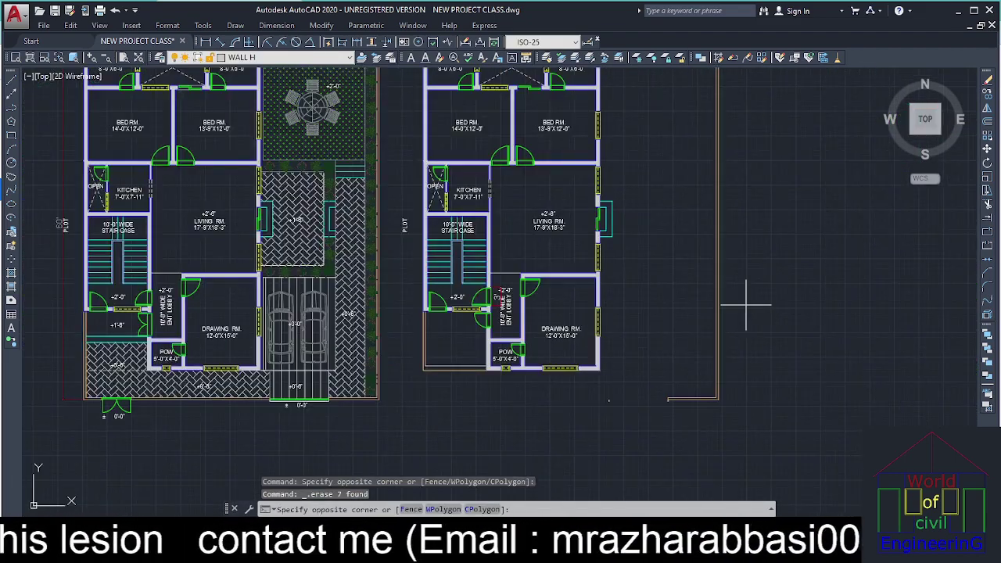
left_click(718, 341)
key("Delete")
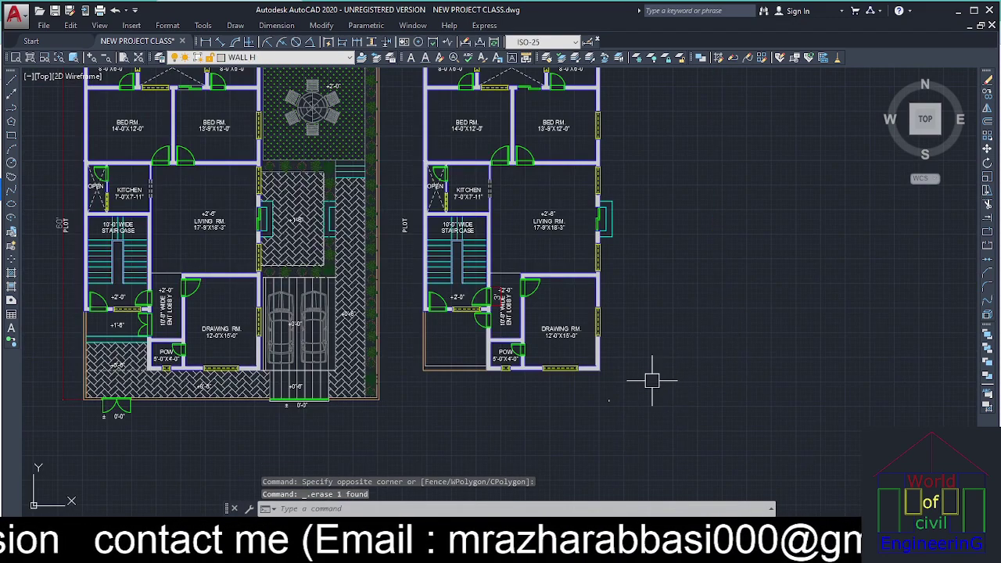